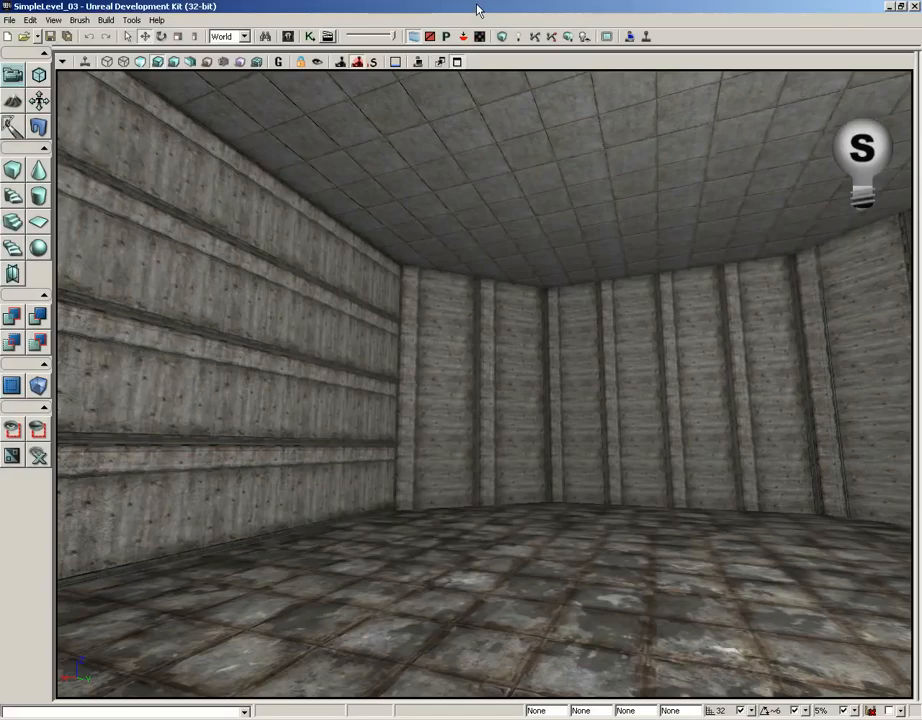
# Select a wall surface in the room and extend the selection to all Adjacent Walls.
pyautogui.moveTo(465, 534)
pyautogui.mouseDown()
pyautogui.moveTo(610, 534)
pyautogui.moveTo(600, 505)
pyautogui.moveTo(457, 531)
pyautogui.mouseUp()
pyautogui.moveTo(457, 531)
pyautogui.mouseDown(button='right')
pyautogui.moveTo(683, 528)
pyautogui.moveTo(464, 530)
pyautogui.mouseUp(button='right')
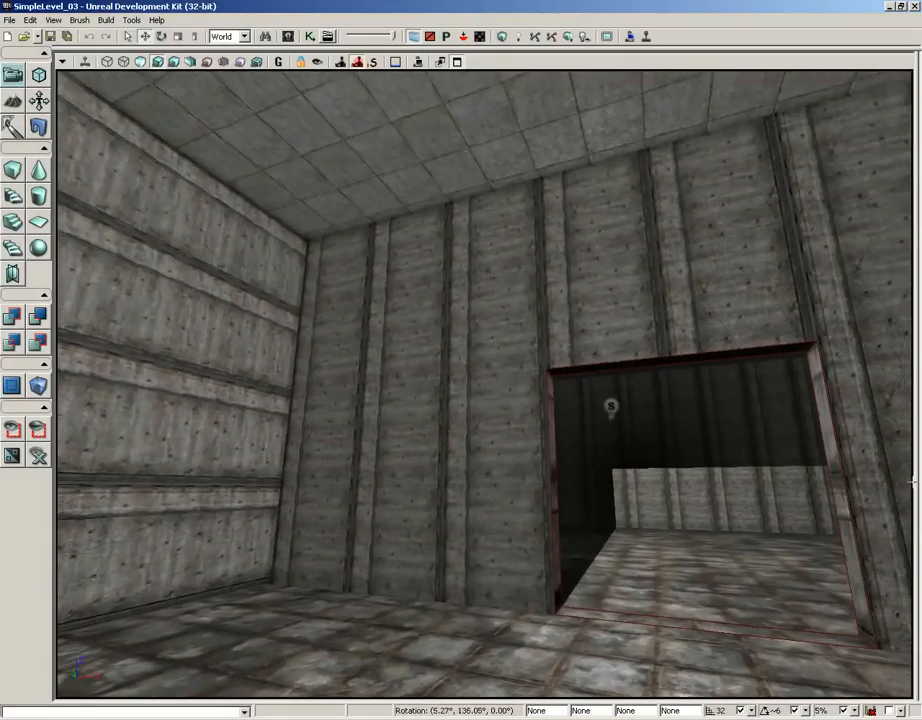
pyautogui.moveTo(436, 491); pyautogui.dragTo(570, 391, button='right')
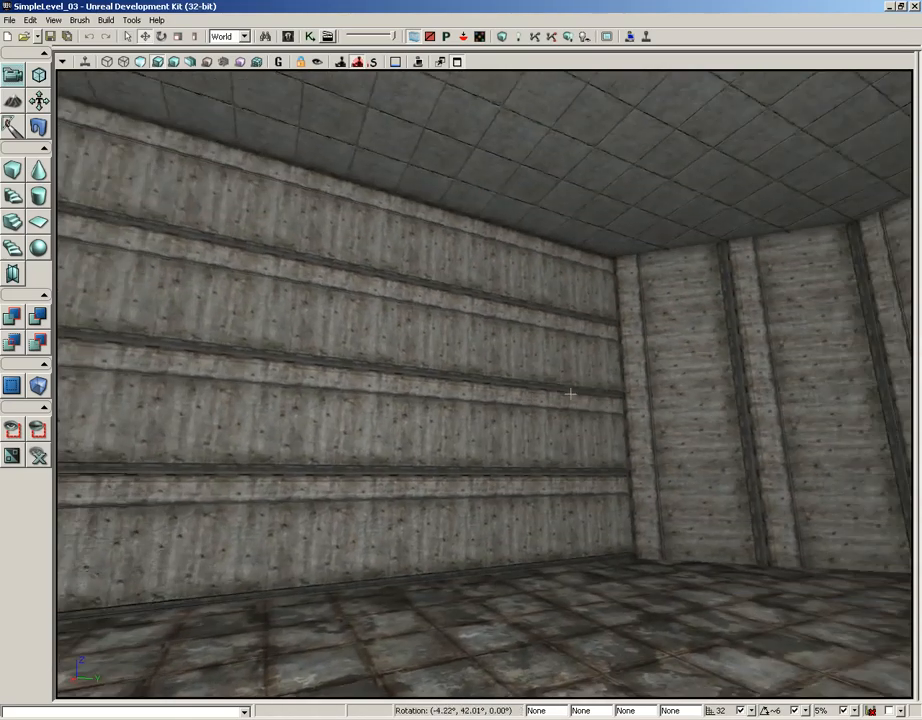
pyautogui.click(413, 366)
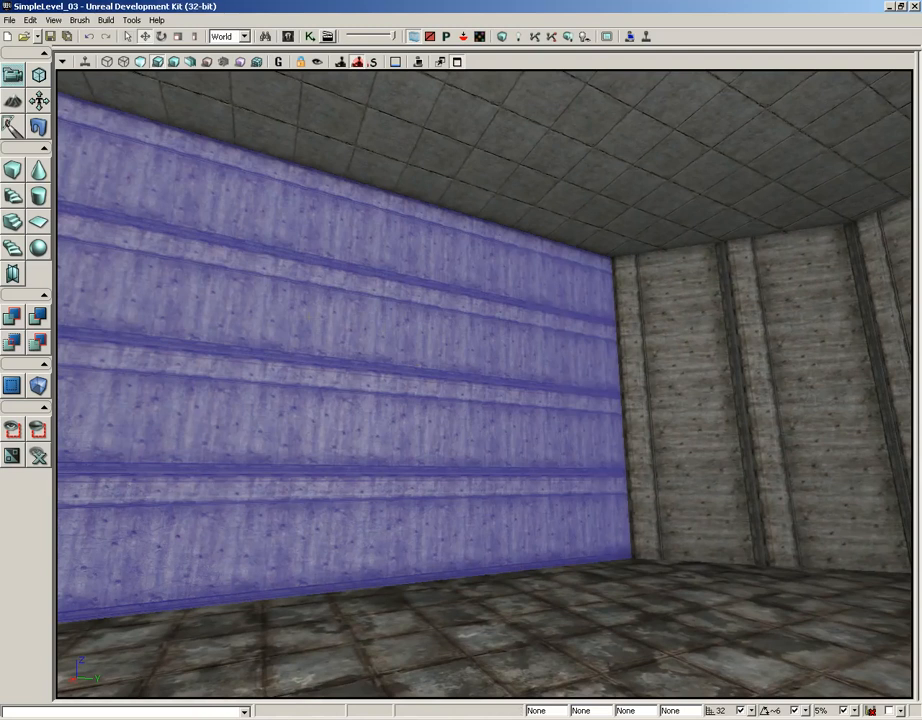
pyautogui.rightClick(311, 301)
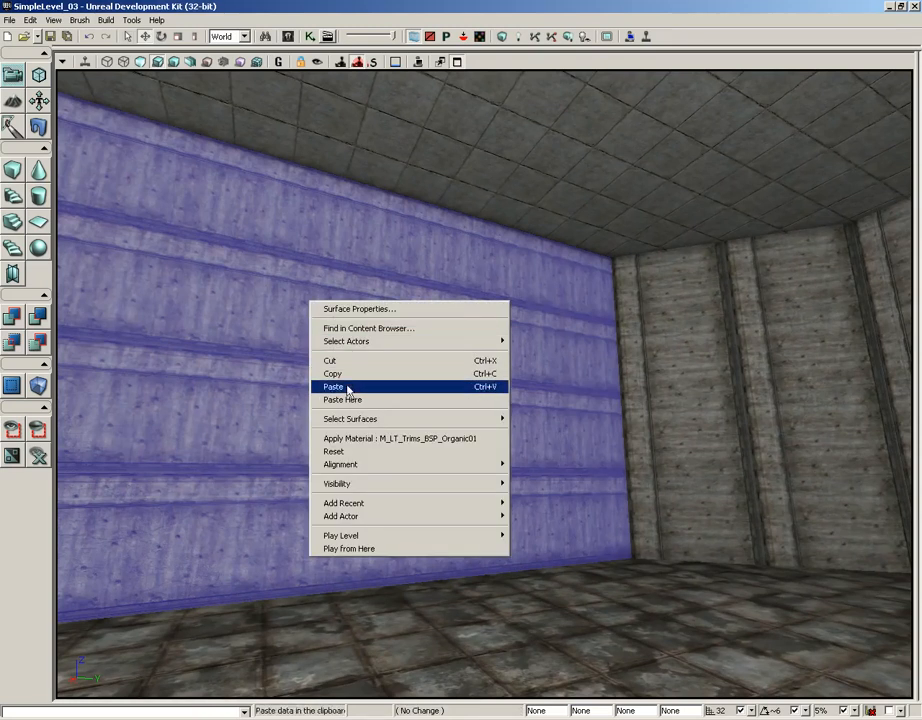
pyautogui.moveTo(418, 421)
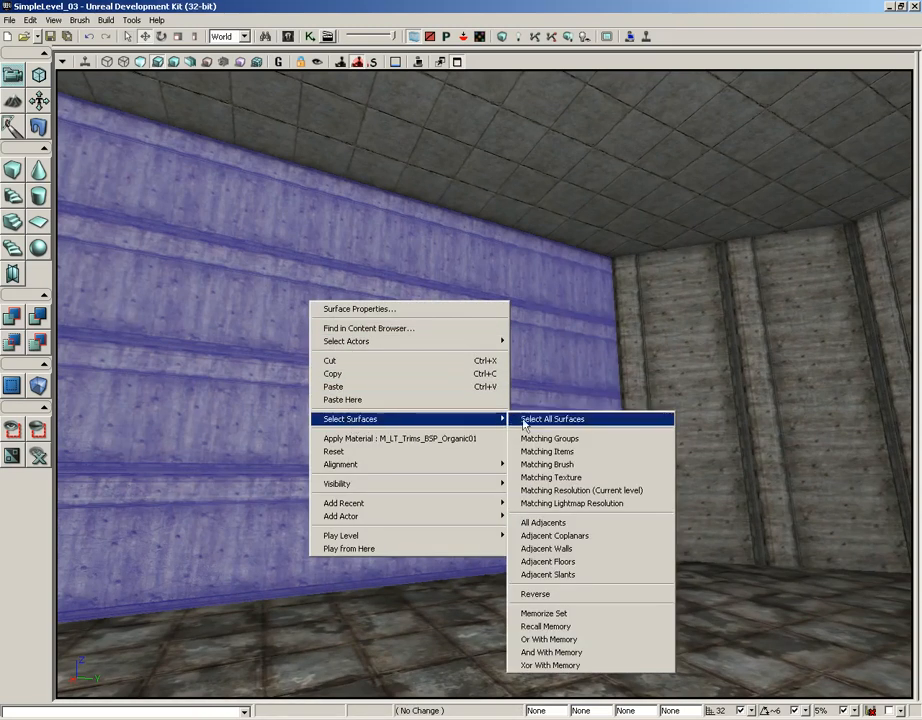
pyautogui.click(552, 548)
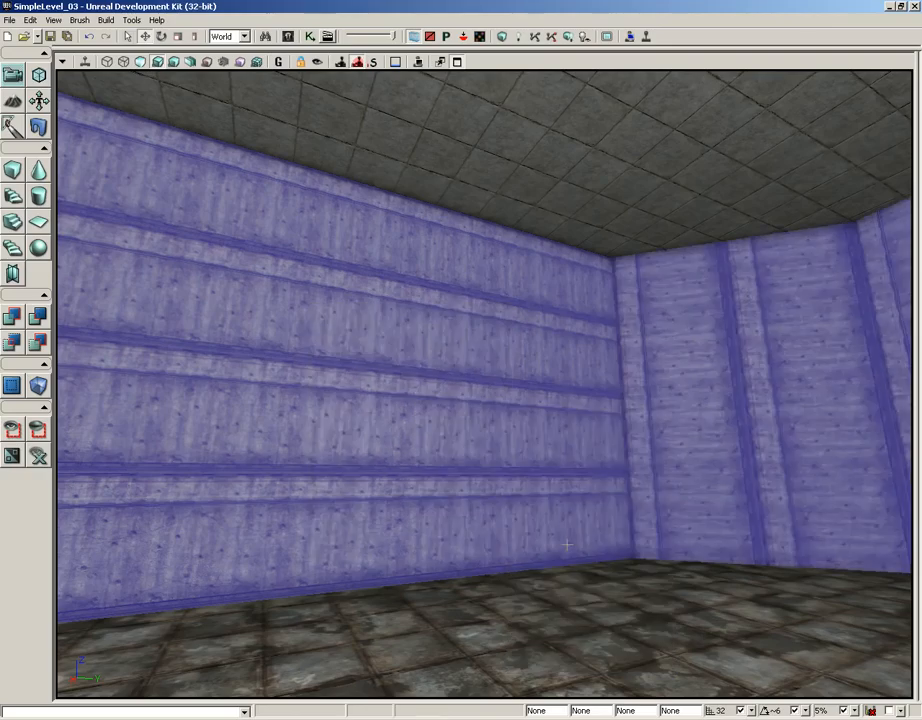
pyautogui.moveTo(518, 475); pyautogui.dragTo(57, 390)
pyautogui.moveTo(437, 405); pyautogui.dragTo(412, 535)
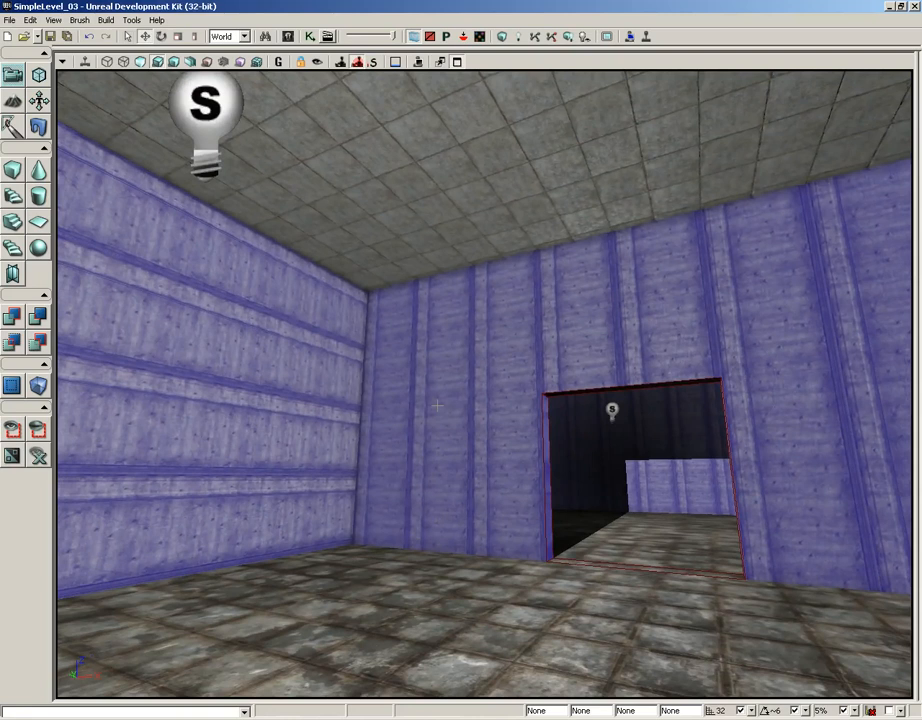
# Open the Surface Properties for the selected wall surfaces.
pyautogui.click(53, 20)
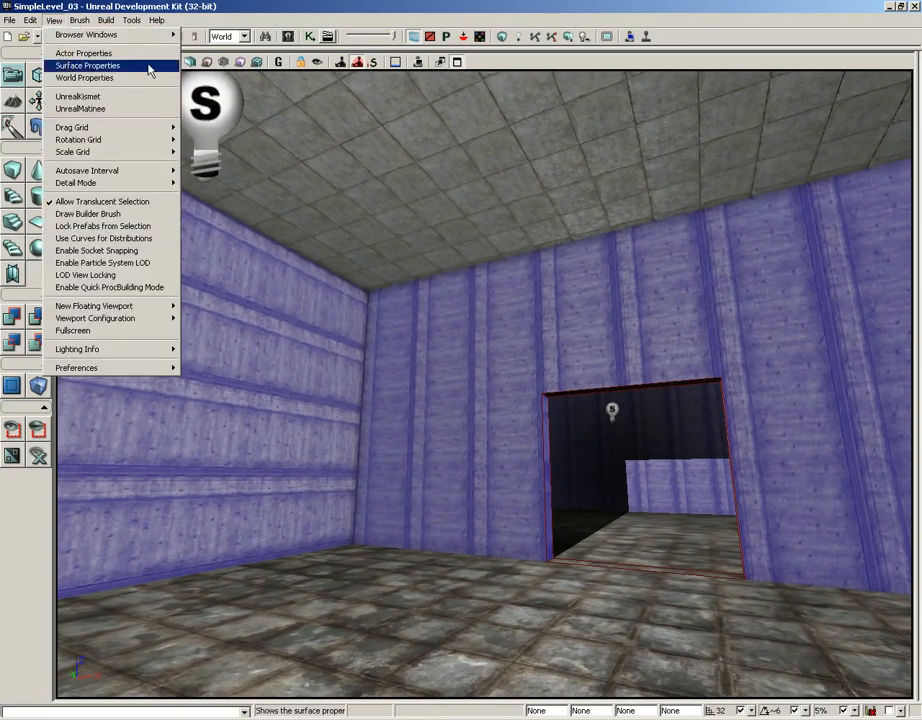
pyautogui.click(229, 14)
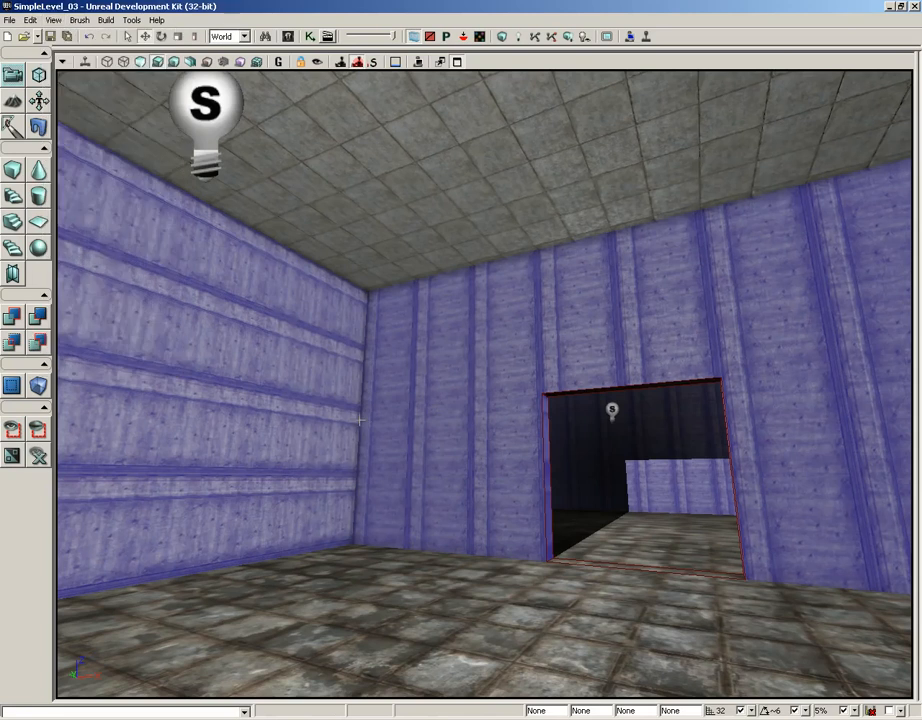
pyautogui.press('F5')
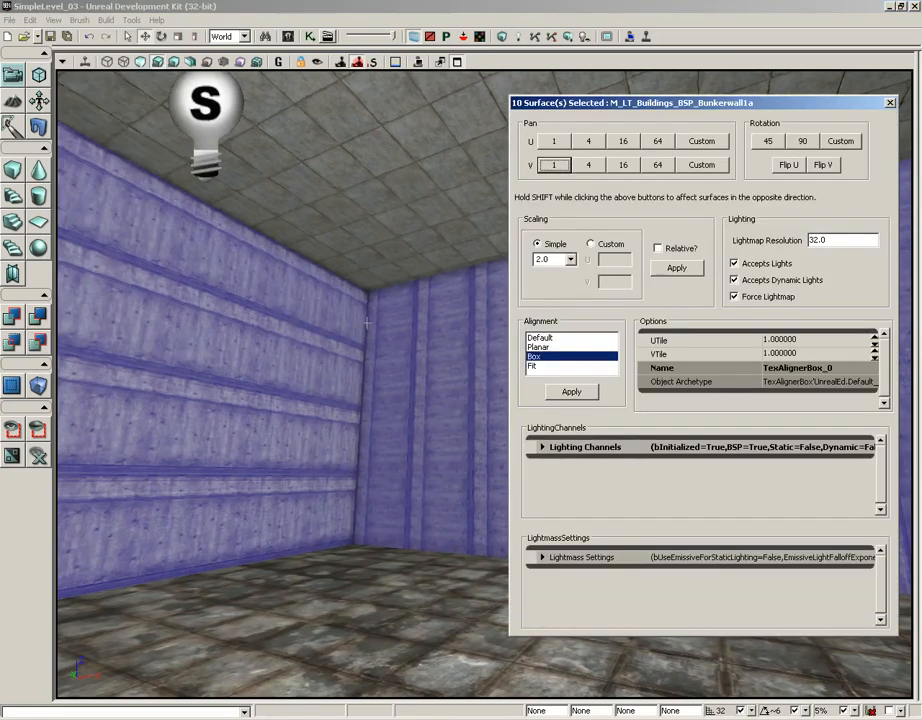
pyautogui.moveTo(367, 323); pyautogui.dragTo(512, 356, button='right')
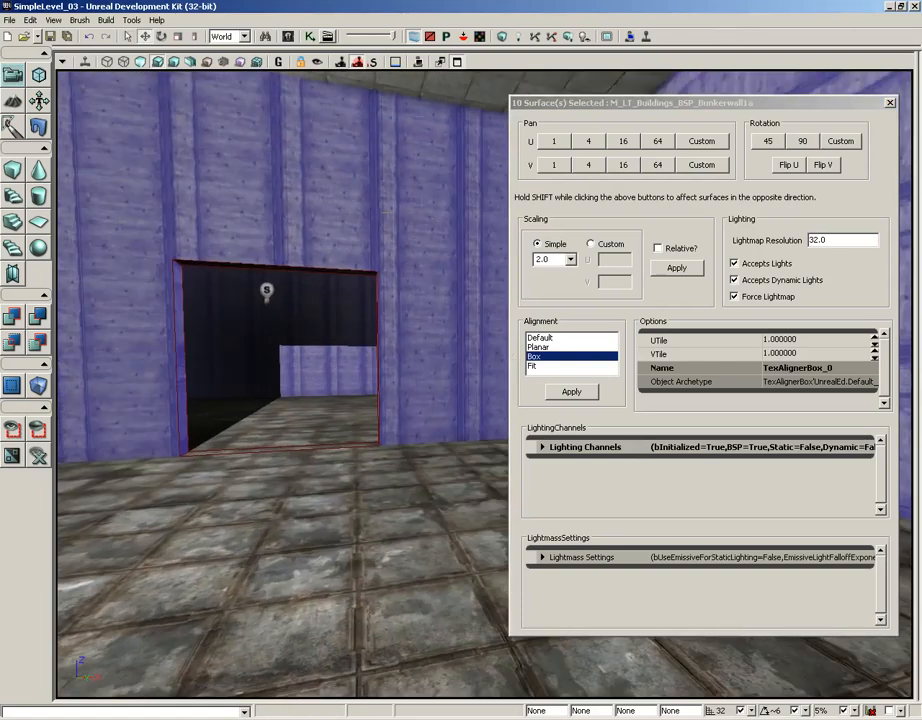
pyautogui.moveTo(387, 211); pyautogui.dragTo(365, 201, button='right')
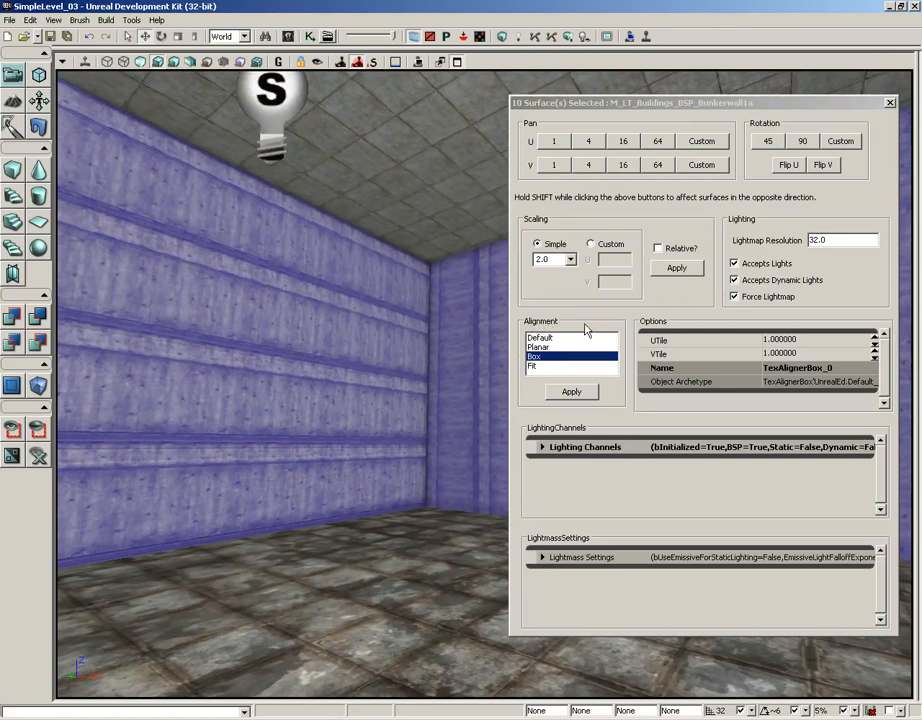
# Apply Planar alignment to the texture on the selected walls and check how it meets at the corners.
pyautogui.click(533, 348)
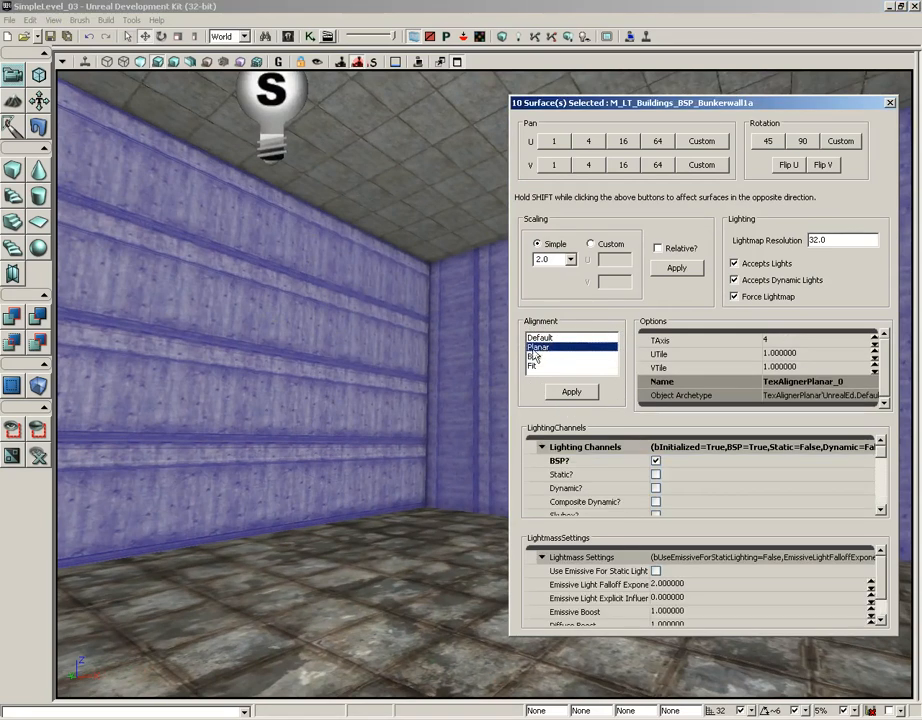
pyautogui.click(571, 392)
pyautogui.moveTo(454, 392); pyautogui.dragTo(533, 387, button='right')
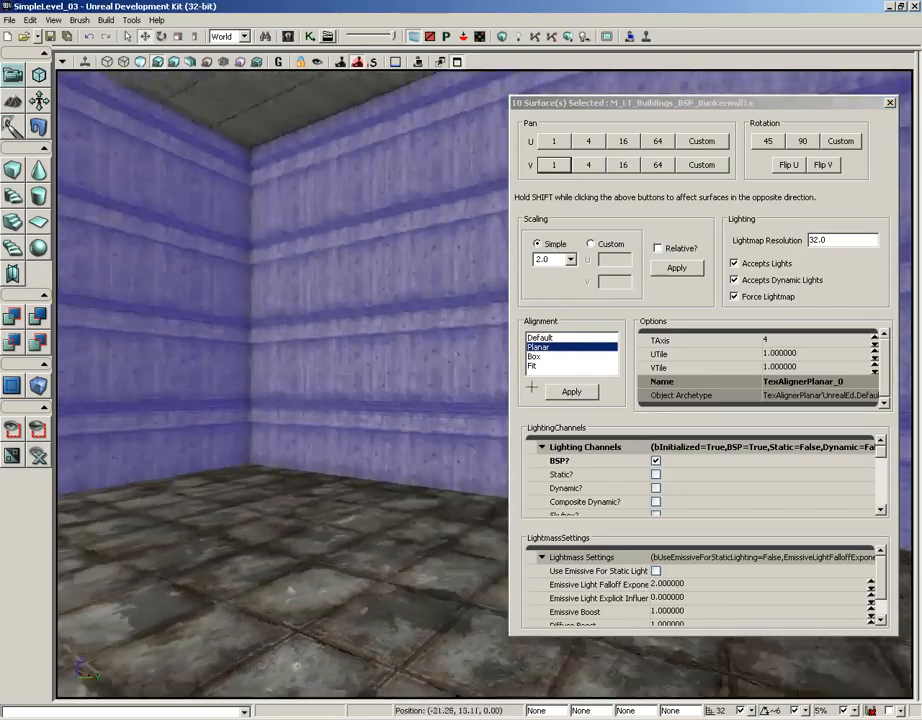
pyautogui.moveTo(533, 387); pyautogui.dragTo(528, 421)
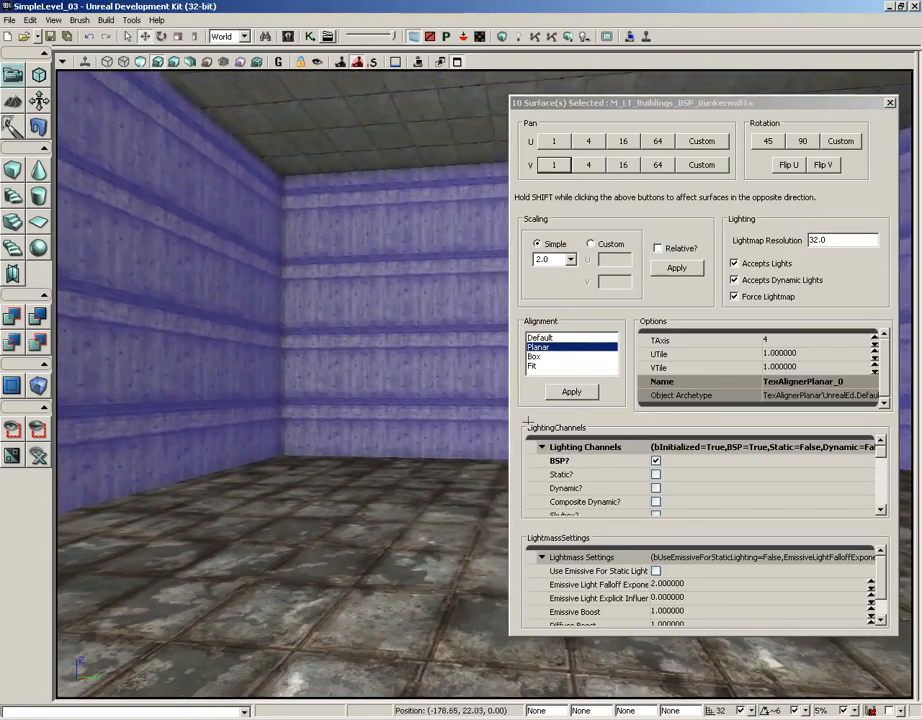
pyautogui.moveTo(528, 421); pyautogui.dragTo(52, 278, button='right')
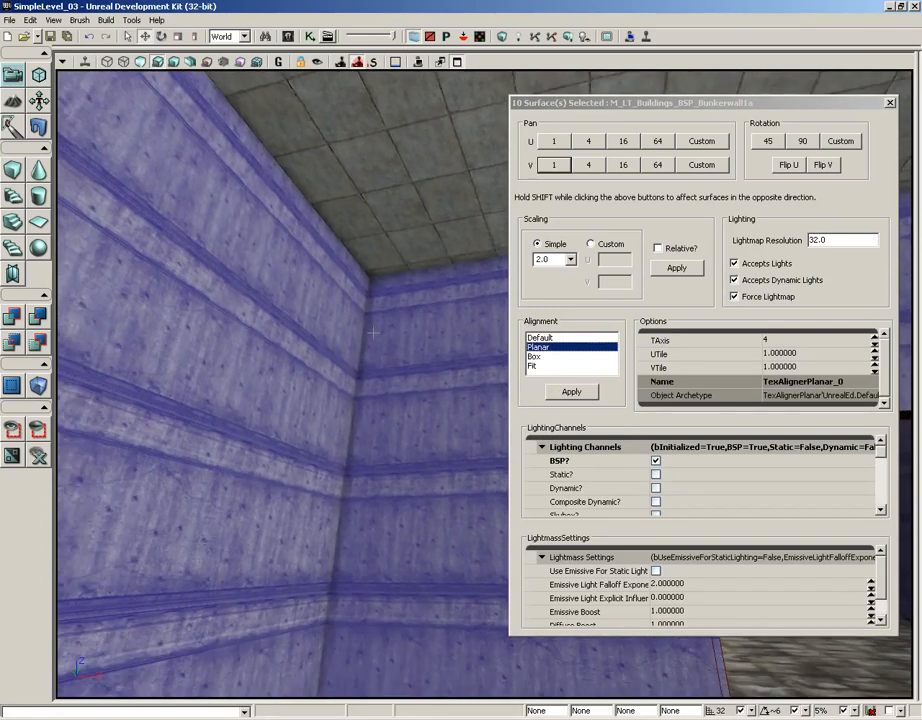
pyautogui.moveTo(373, 362); pyautogui.dragTo(380, 390)
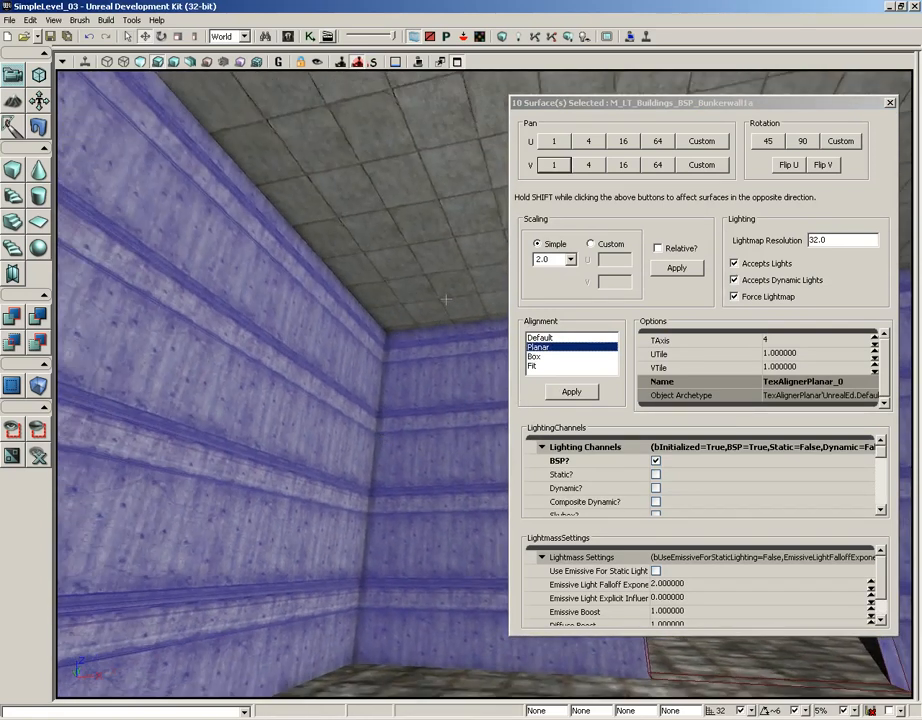
# Apply a Simple scaling of 4.0 to the texture on the selected walls.
pyautogui.click(569, 260)
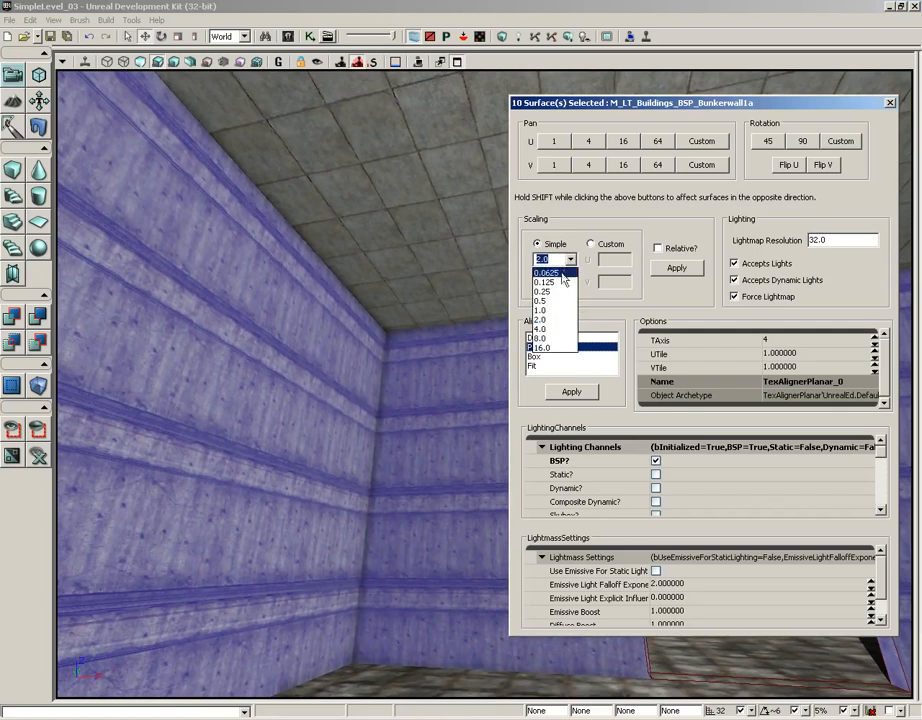
pyautogui.click(548, 259)
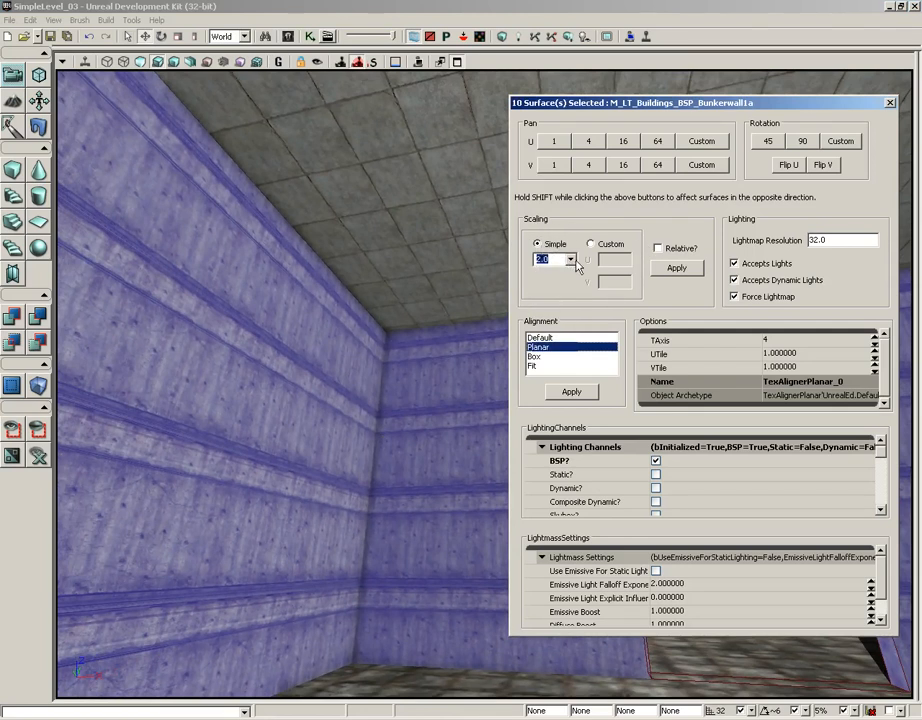
pyautogui.click(571, 261)
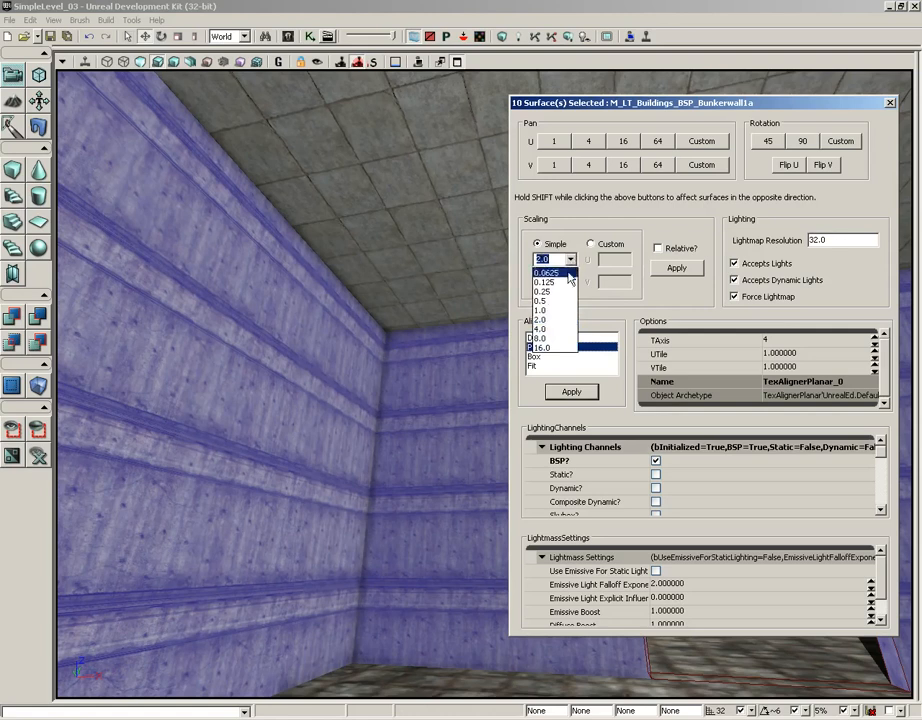
pyautogui.click(558, 330)
pyautogui.moveTo(394, 329); pyautogui.dragTo(363, 301, button='right')
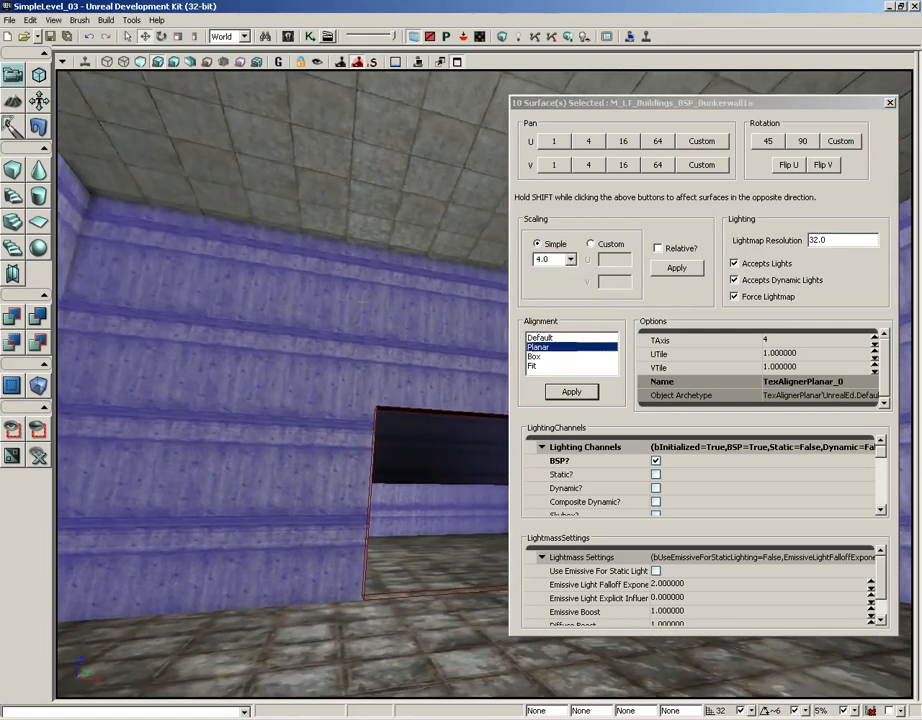
pyautogui.moveTo(325, 357); pyautogui.dragTo(270, 340, button='right')
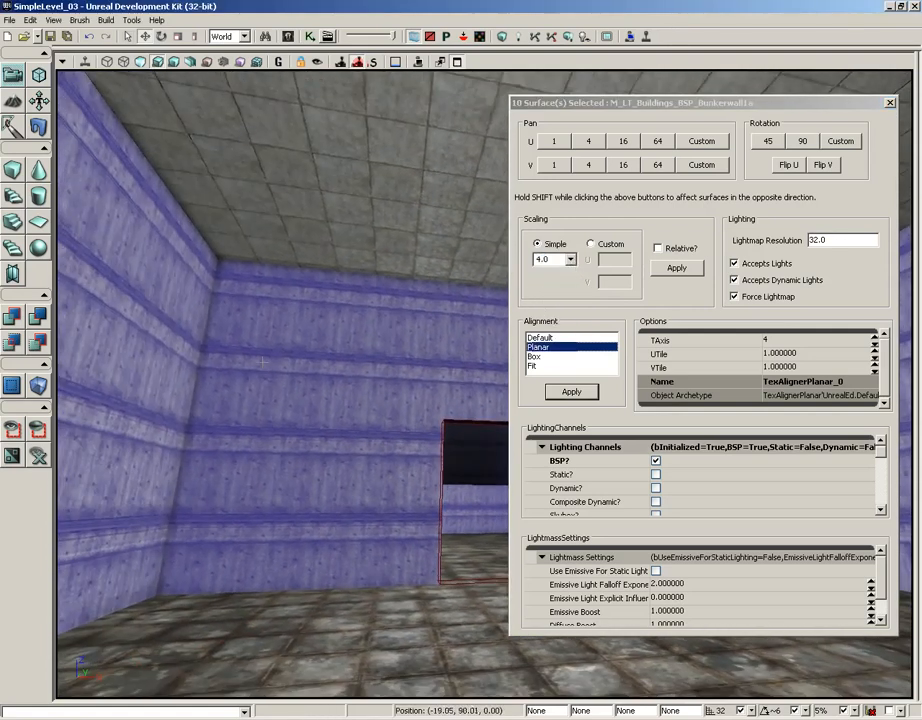
pyautogui.click(673, 268)
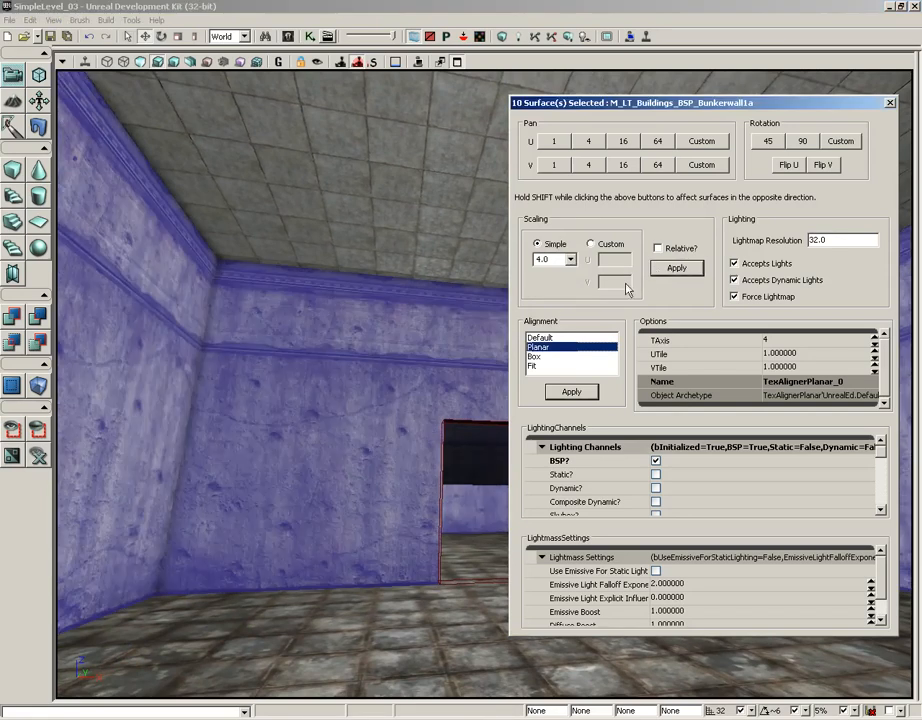
# Pan the wall texture downward along V in increments of 4 until its trim band nears the top of the doorway.
pyautogui.moveTo(323, 350); pyautogui.dragTo(430, 358, button='right')
pyautogui.moveTo(323, 350); pyautogui.dragTo(190, 276)
pyautogui.moveTo(316, 375); pyautogui.dragTo(366, 373, button='right')
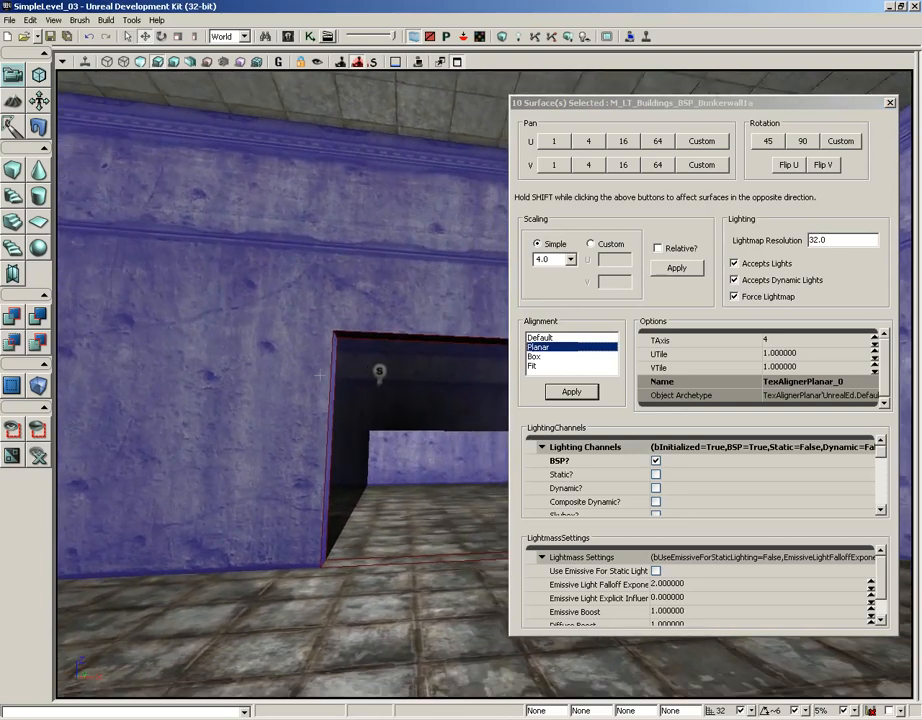
pyautogui.moveTo(317, 325); pyautogui.dragTo(262, 221, button='right')
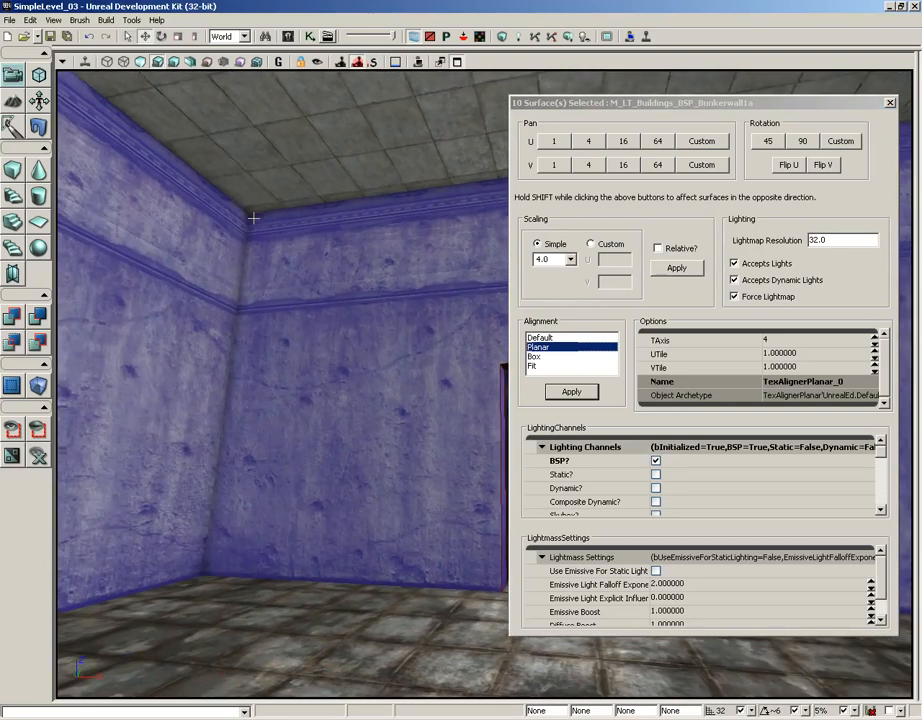
pyautogui.moveTo(349, 223); pyautogui.dragTo(400, 275, button='right')
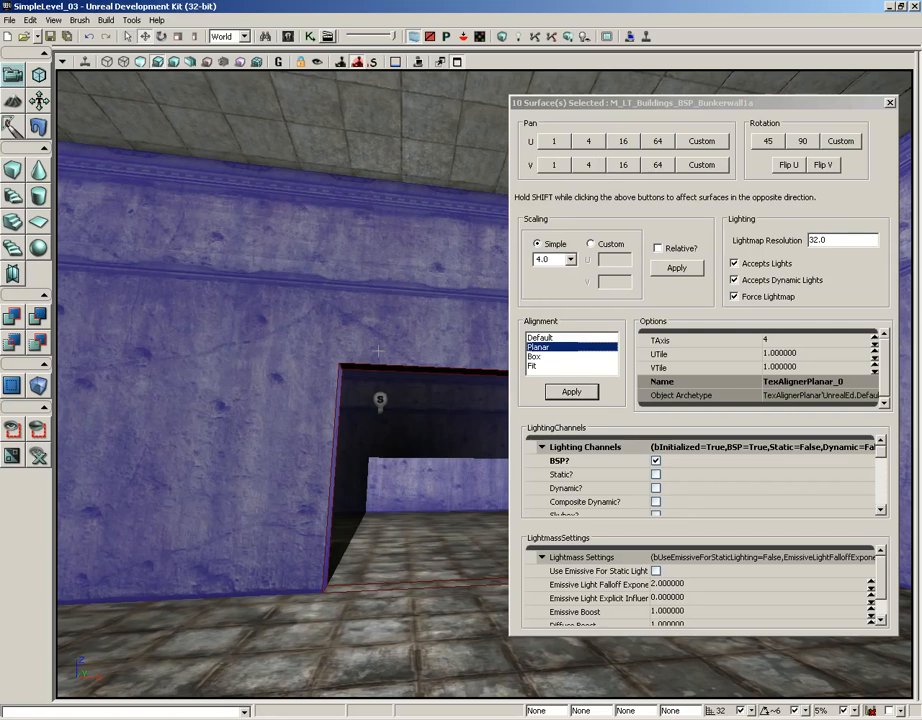
pyautogui.click(589, 166)
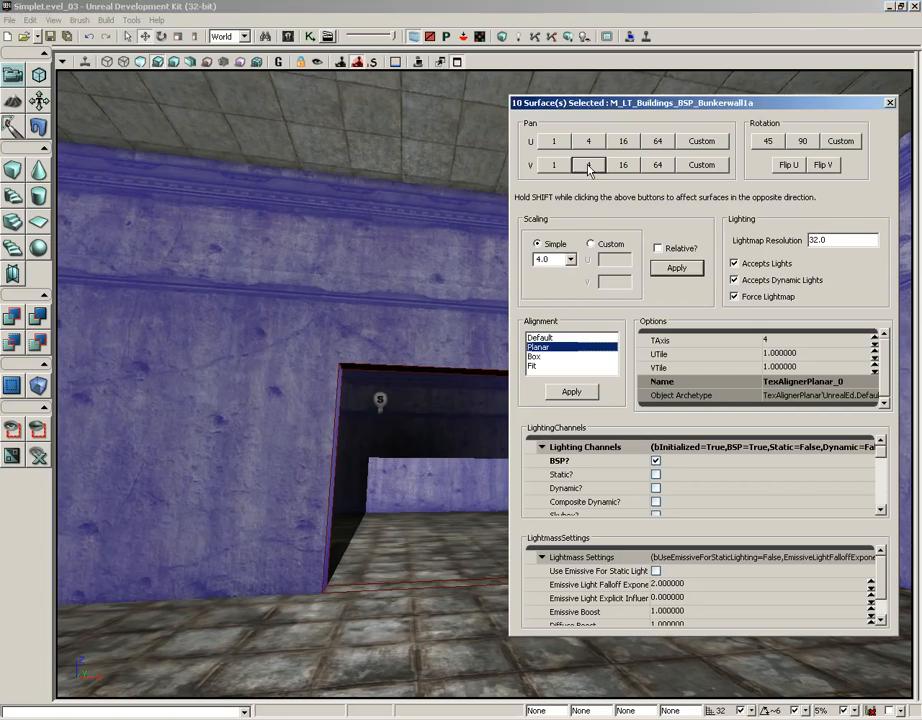
pyautogui.click(589, 166)
pyautogui.click(589, 166)
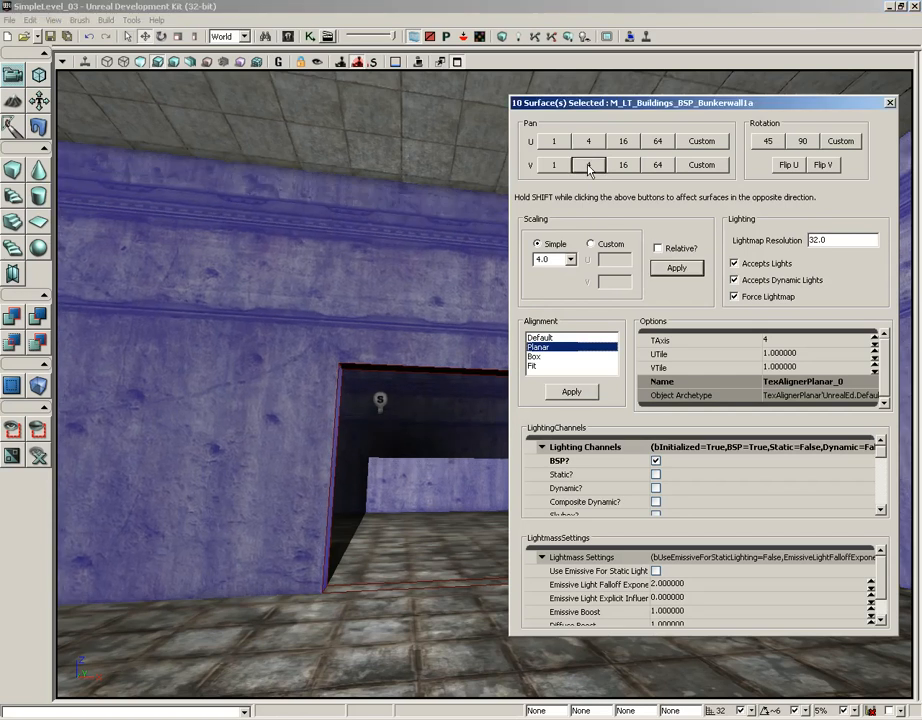
pyautogui.click(589, 166)
pyautogui.click(589, 166)
pyautogui.click(589, 166)
pyautogui.click(589, 166)
pyautogui.click(589, 166)
pyautogui.click(589, 166)
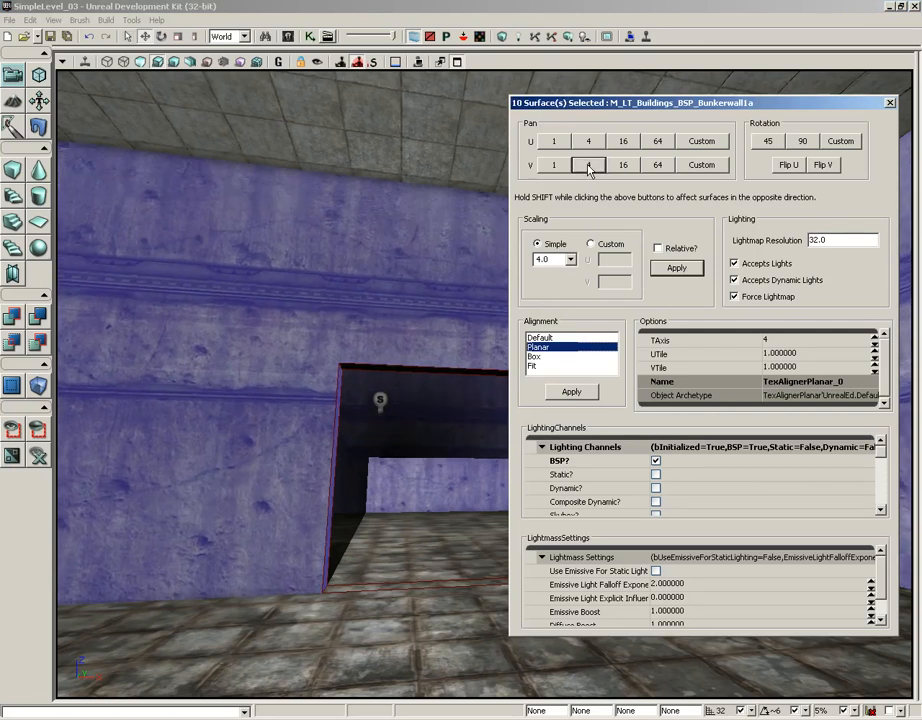
pyautogui.click(589, 166)
pyautogui.click(589, 166)
pyautogui.click(589, 166)
pyautogui.click(589, 166)
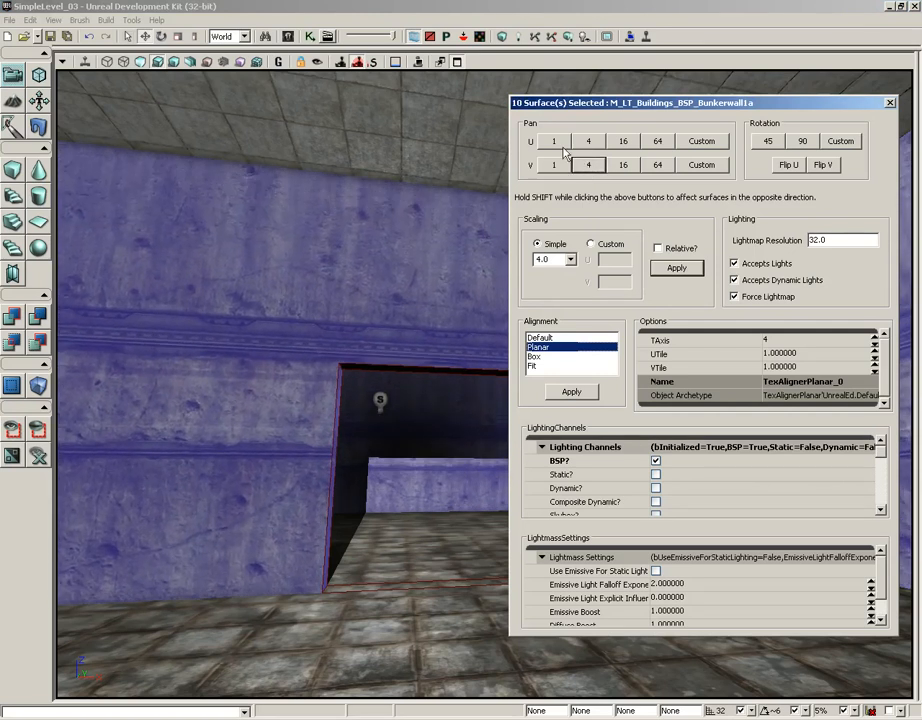
# Nudge the wall texture further down along V in increments of 1, moving the trim band past the doorway's top edge.
pyautogui.click(555, 166)
pyautogui.click(555, 166)
pyautogui.click(555, 166)
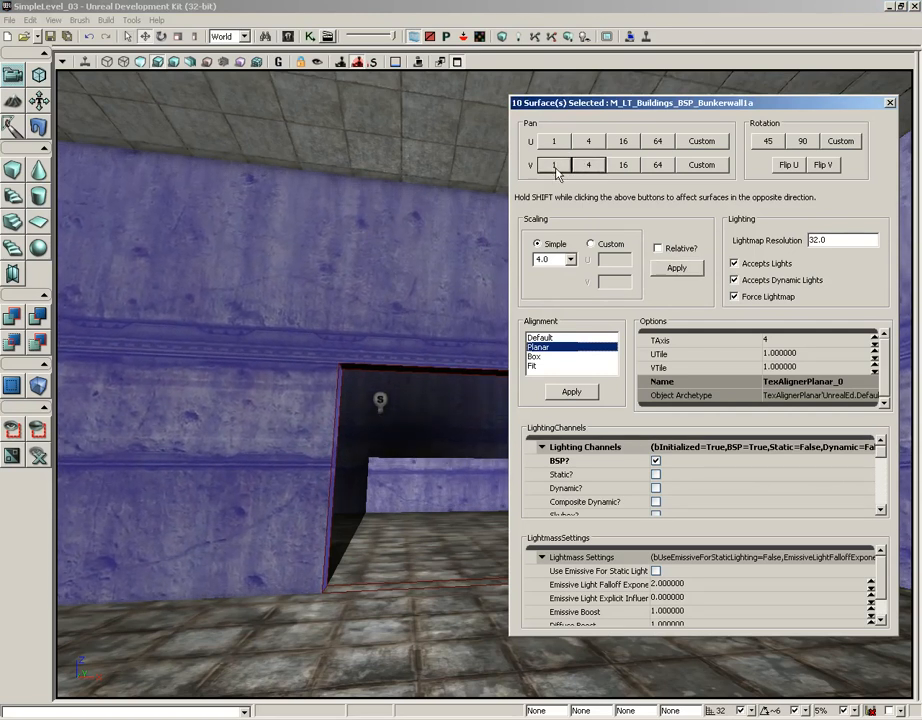
pyautogui.click(555, 166)
pyautogui.click(555, 166)
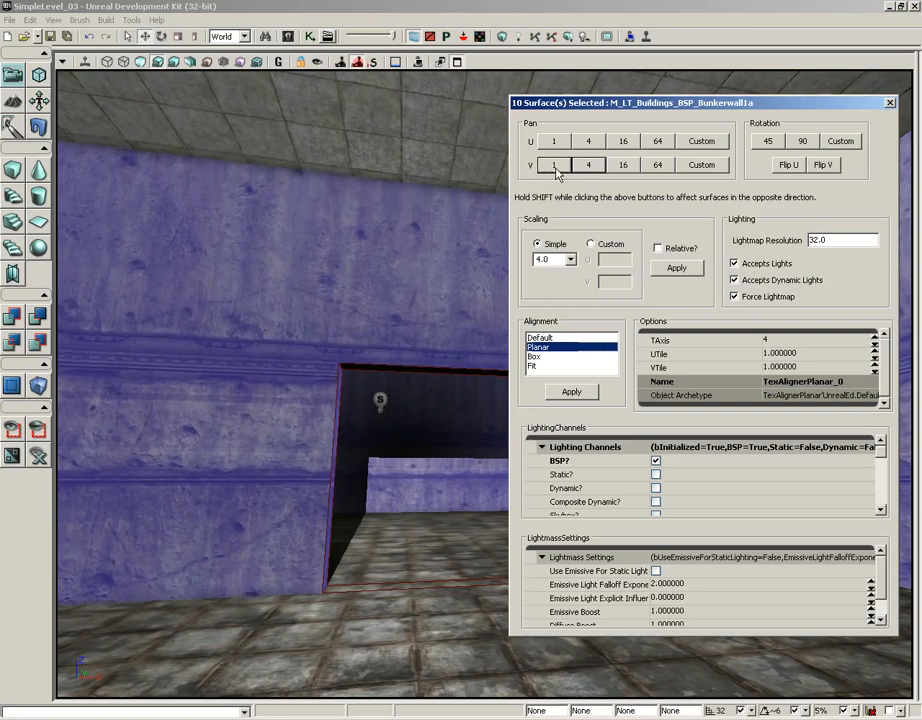
pyautogui.click(555, 166)
pyautogui.click(555, 166)
pyautogui.click(555, 166)
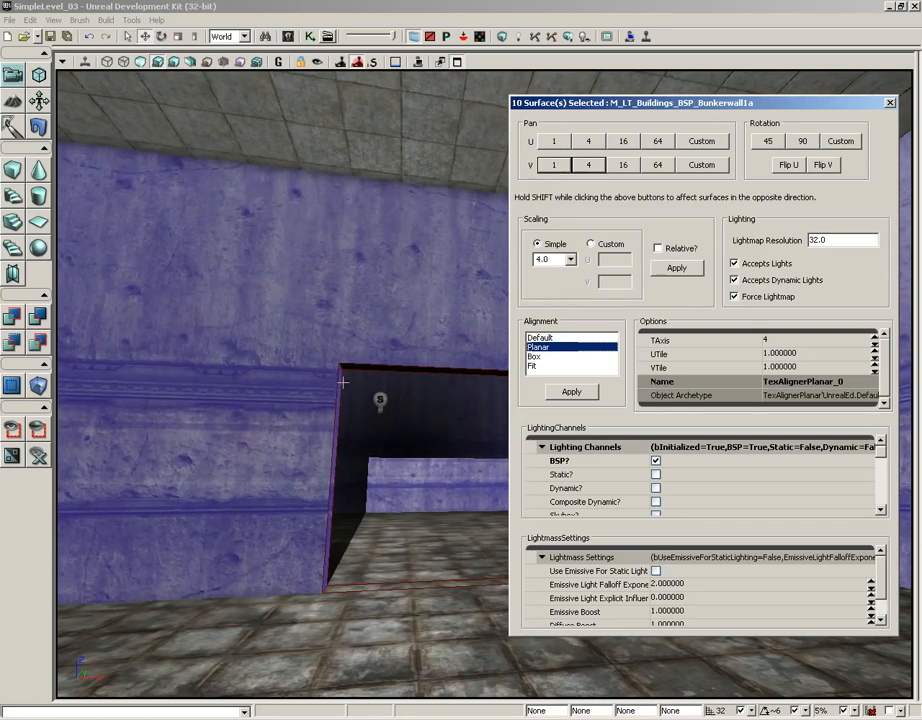
# Pan the wall texture back up along V in increments of 1 so the trim band sits just above the doorway.
pyautogui.click(559, 169)
pyautogui.click(559, 169)
pyautogui.click(559, 169)
pyautogui.click(559, 169)
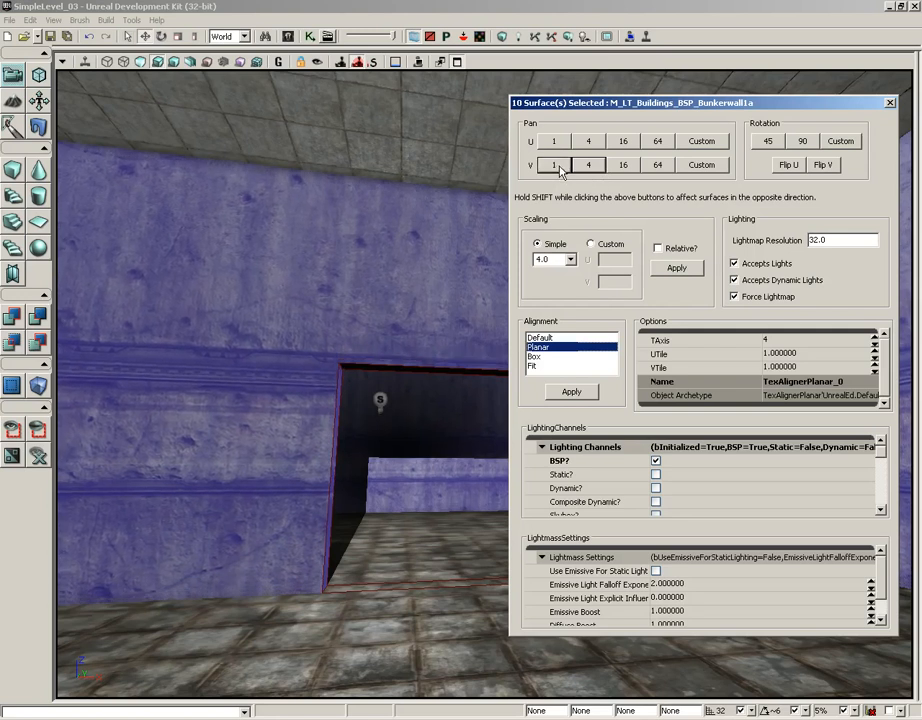
pyautogui.click(559, 169)
pyautogui.click(559, 169)
pyautogui.click(559, 169)
pyautogui.click(559, 169)
pyautogui.click(559, 169)
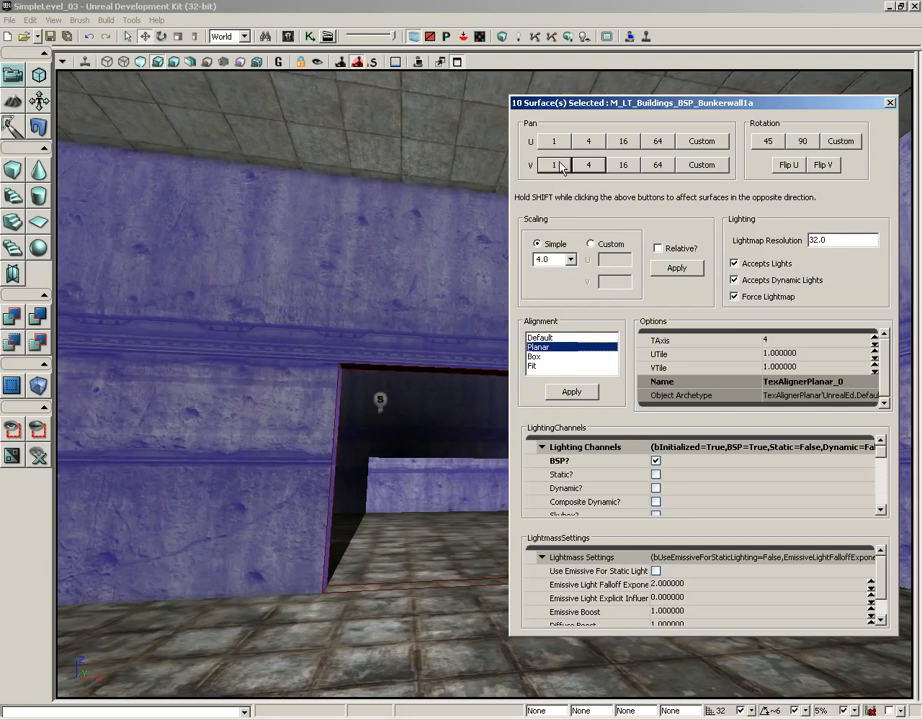
# Deselect the wall surfaces and check the placement of the wall trim around the doorway and room.
pyautogui.moveTo(457, 199); pyautogui.dragTo(239, 191)
pyautogui.press('Escape')
pyautogui.moveTo(401, 434); pyautogui.dragTo(521, 426)
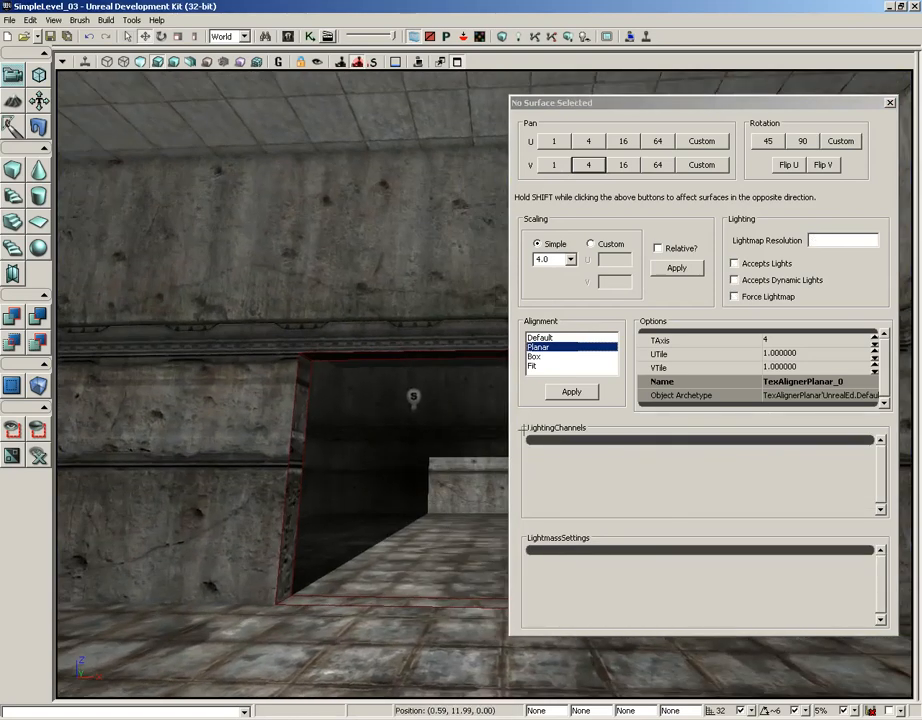
pyautogui.moveTo(375, 418); pyautogui.dragTo(235, 385)
pyautogui.moveTo(338, 378); pyautogui.dragTo(385, 455, button='right')
# Examine how the floor tiles line up across the room and at the doorway threshold, leaving no surface selected.
pyautogui.click(385, 440)
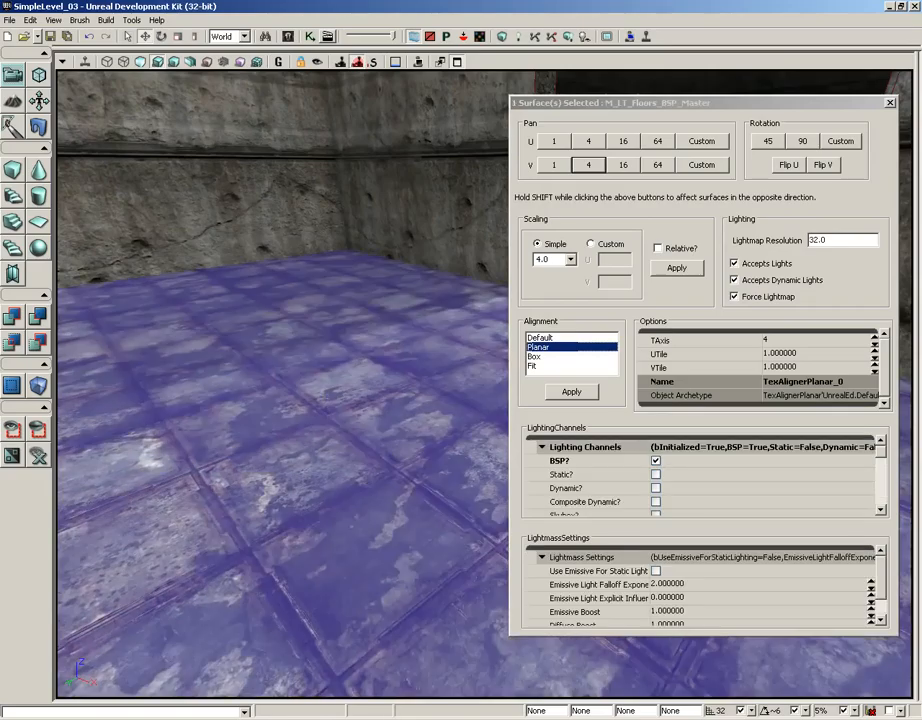
pyautogui.moveTo(388, 425); pyautogui.dragTo(59, 125)
pyautogui.click(318, 362)
pyautogui.click(371, 456)
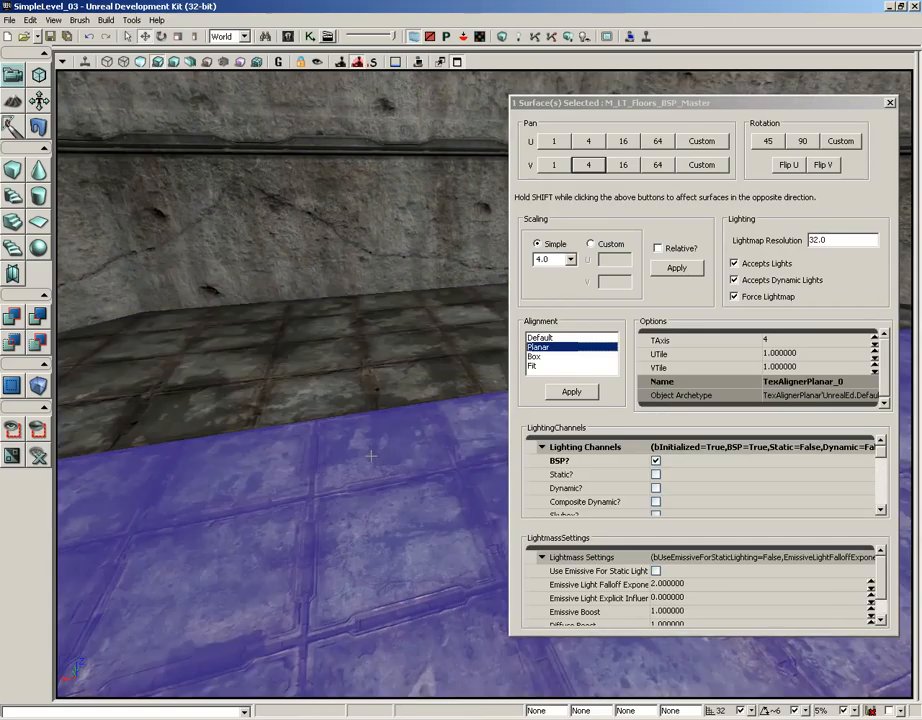
pyautogui.click(371, 456)
pyautogui.moveTo(369, 462); pyautogui.dragTo(390, 382)
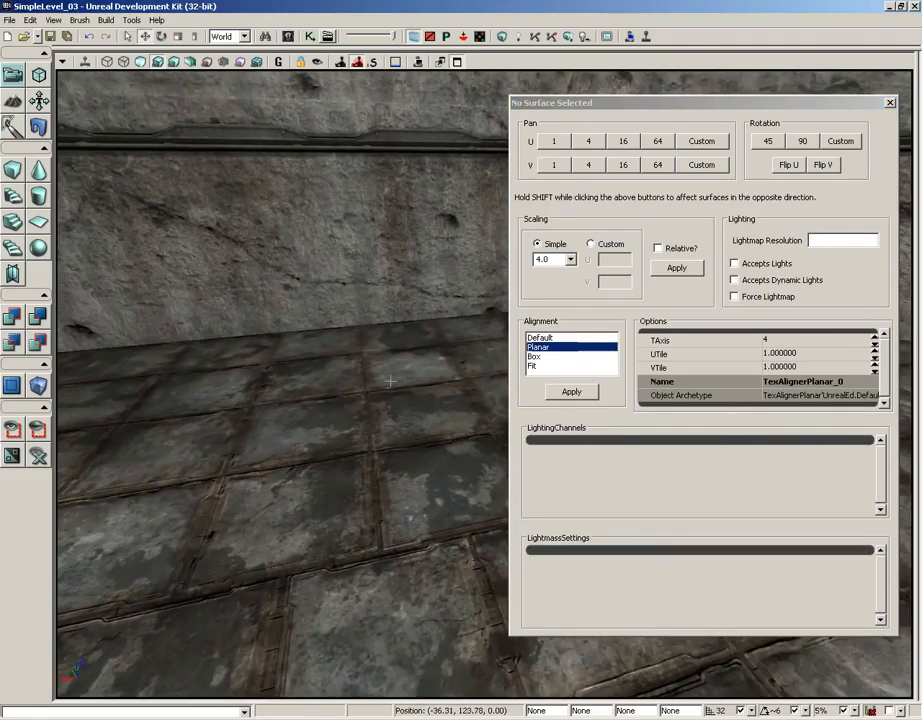
pyautogui.moveTo(375, 461)
pyautogui.mouseDown()
pyautogui.moveTo(259, 418)
pyautogui.moveTo(206, 385)
pyautogui.moveTo(370, 440)
pyautogui.mouseUp()
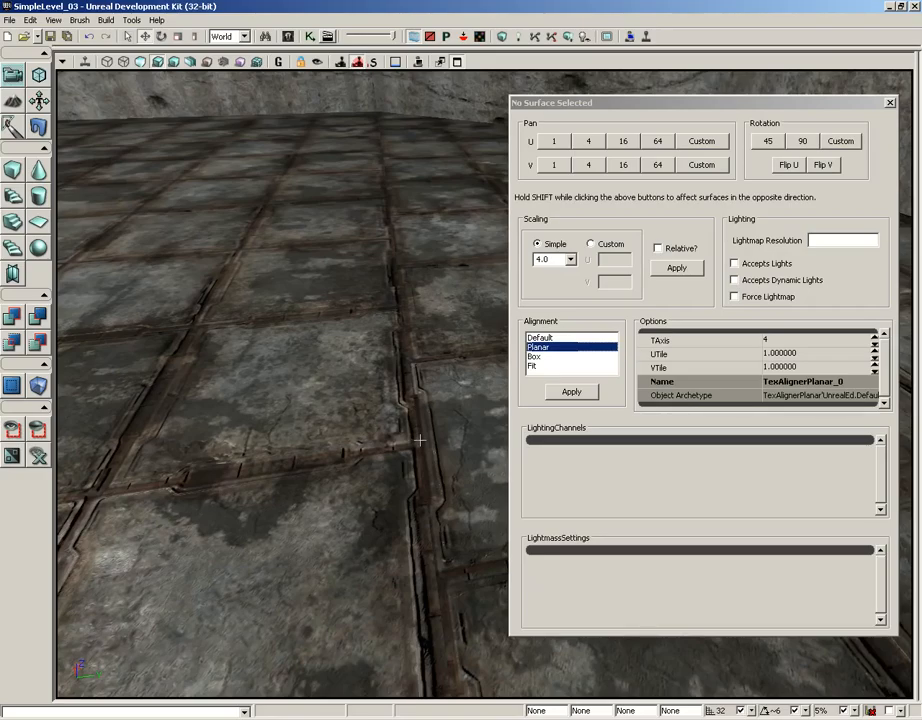
pyautogui.moveTo(431, 438)
pyautogui.mouseDown()
pyautogui.moveTo(57, 67)
pyautogui.moveTo(430, 437)
pyautogui.mouseUp()
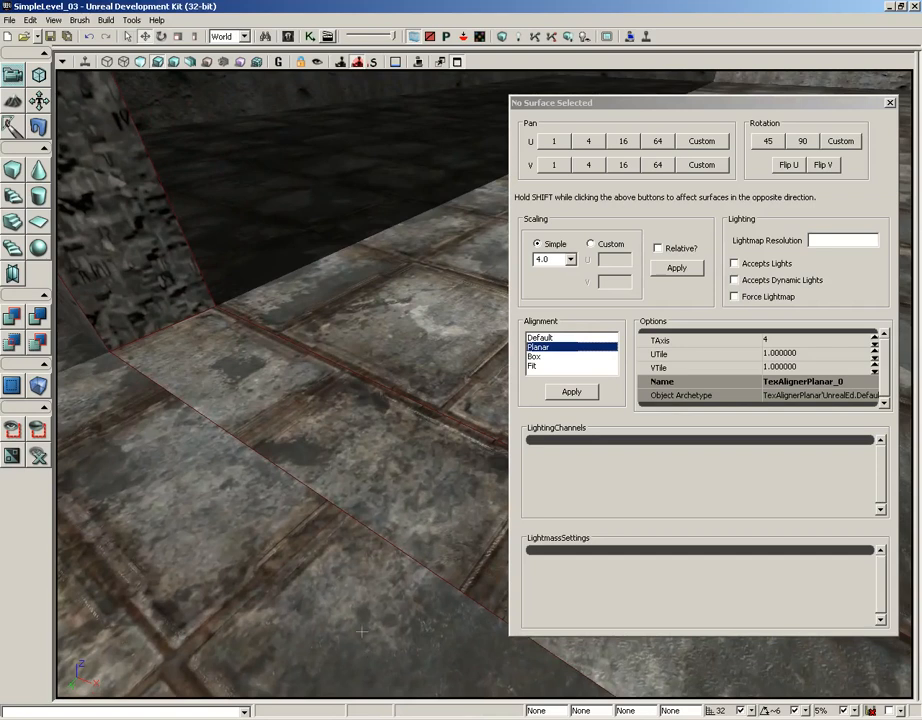
# Select the room's floor and extend the selection to its Adjacent Floors, including the doorway threshold.
pyautogui.click(258, 524)
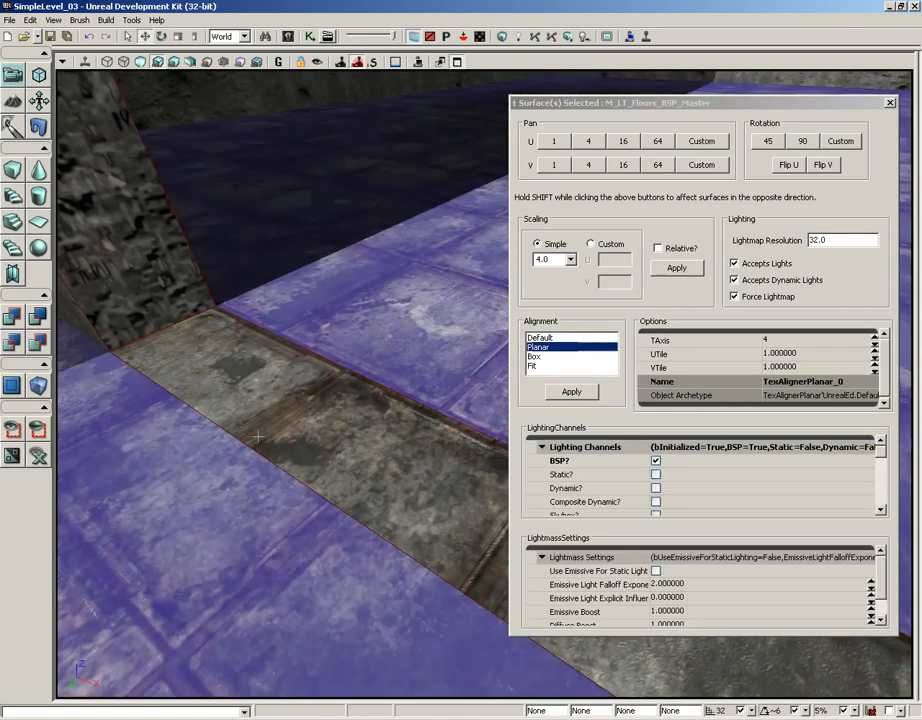
pyautogui.moveTo(258, 436); pyautogui.dragTo(263, 366, button='right')
pyautogui.moveTo(263, 366); pyautogui.dragTo(234, 463)
pyautogui.rightClick(234, 463)
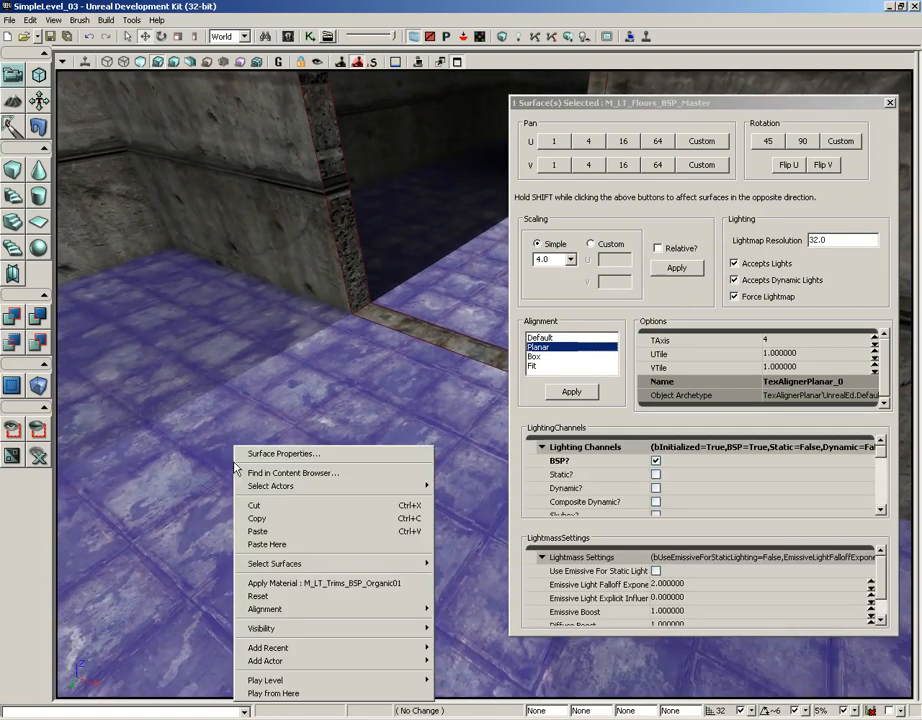
pyautogui.moveTo(287, 572)
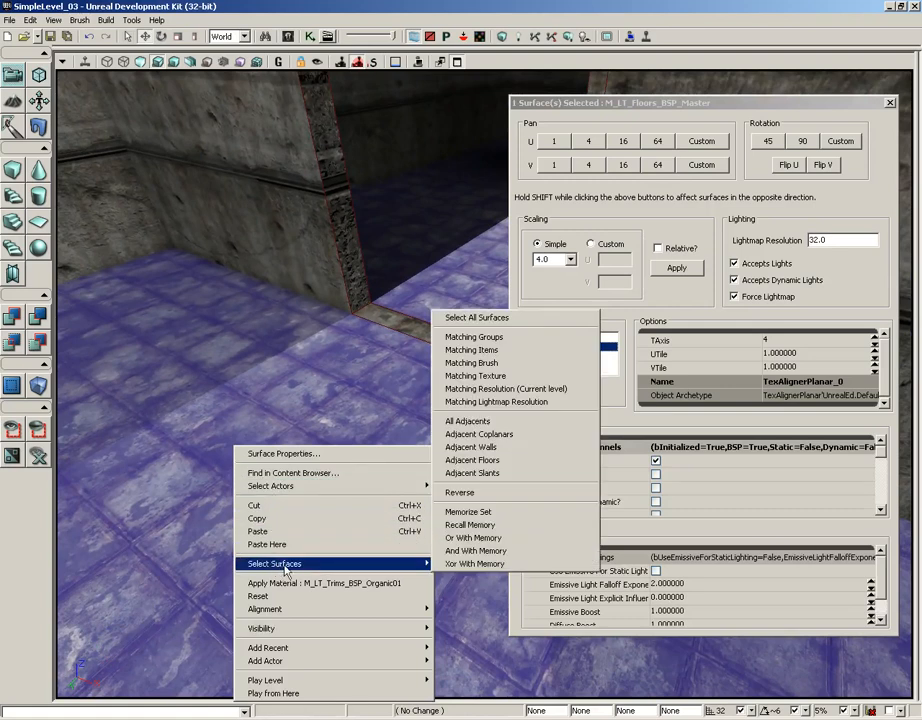
pyautogui.click(488, 461)
pyautogui.moveTo(491, 467); pyautogui.dragTo(394, 430, button='right')
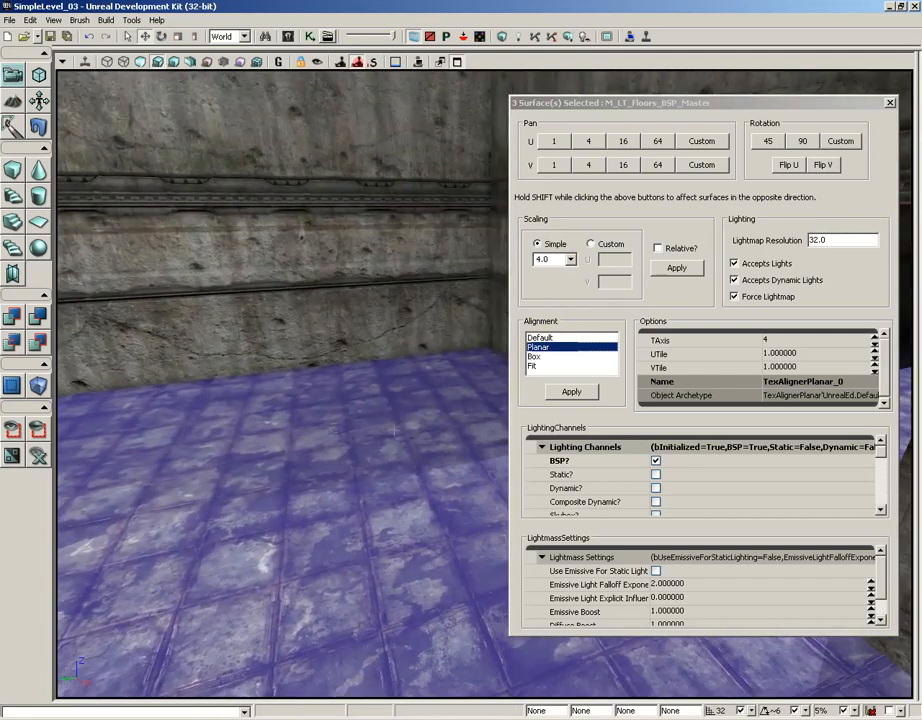
# Apply Planar alignment to the selected floor surfaces and check the tiles at the doorway threshold.
pyautogui.click(545, 347)
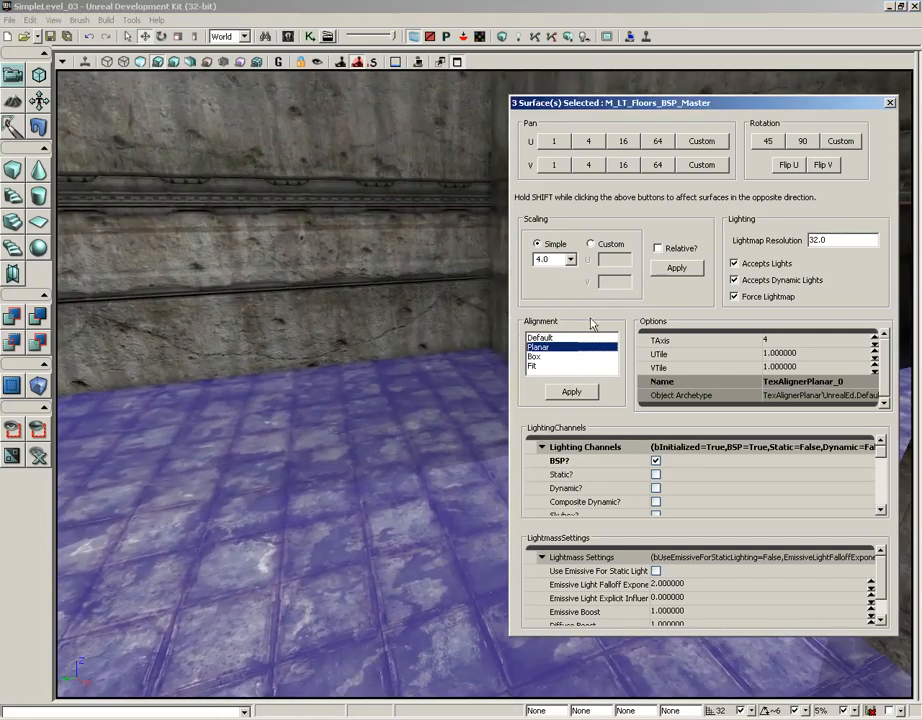
pyautogui.click(569, 395)
pyautogui.moveTo(338, 388); pyautogui.dragTo(208, 409, button='right')
pyautogui.moveTo(484, 384); pyautogui.dragTo(658, 215)
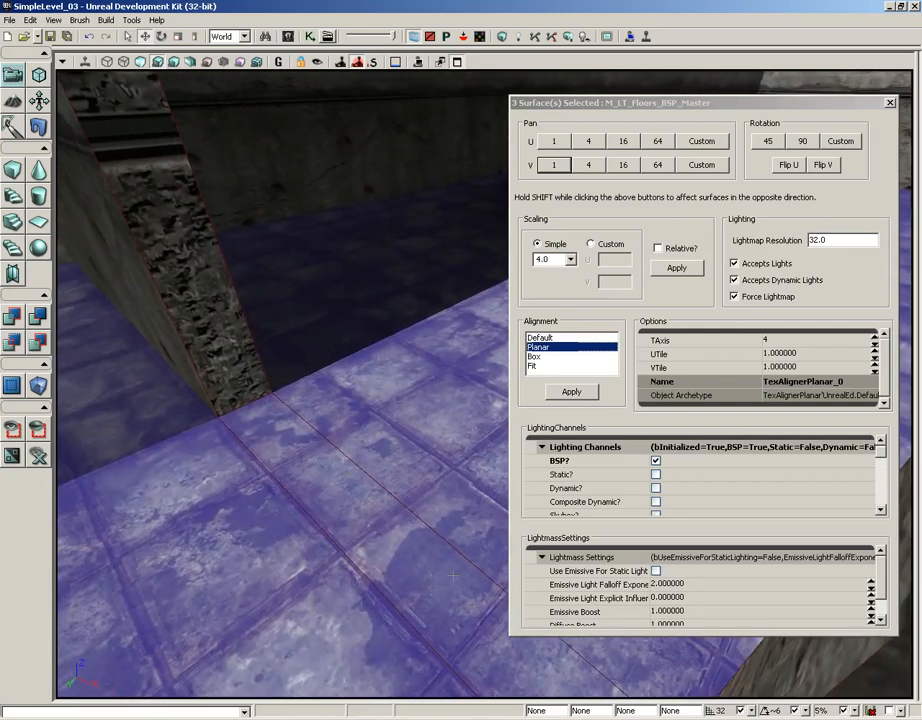
# Apply a Simple scaling of 0.5 to the selected floors and check the tiling across the room and doorway.
pyautogui.click(571, 260)
pyautogui.click(547, 302)
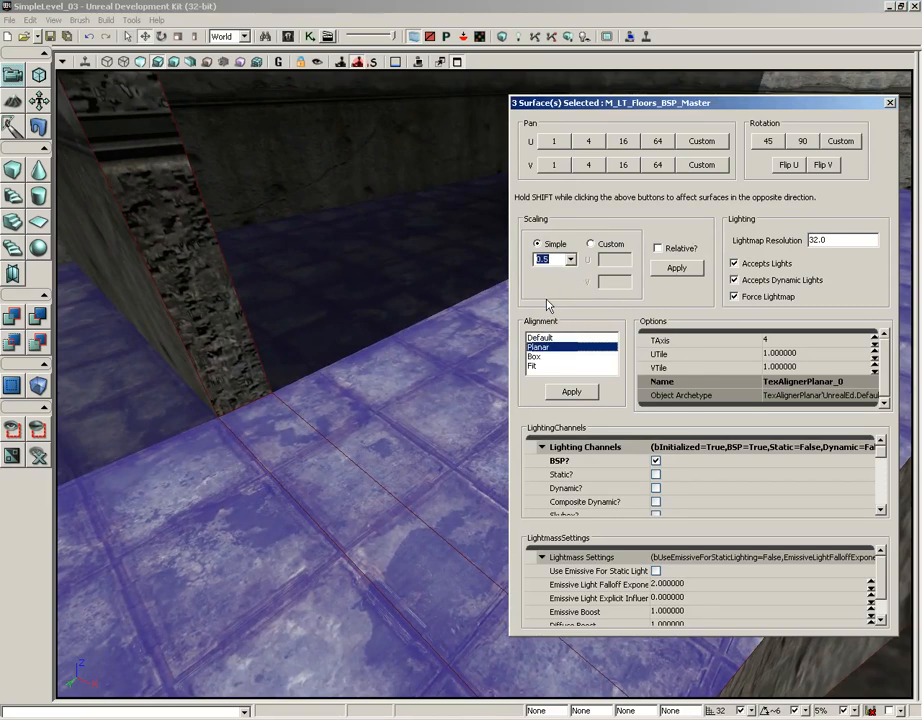
pyautogui.click(676, 269)
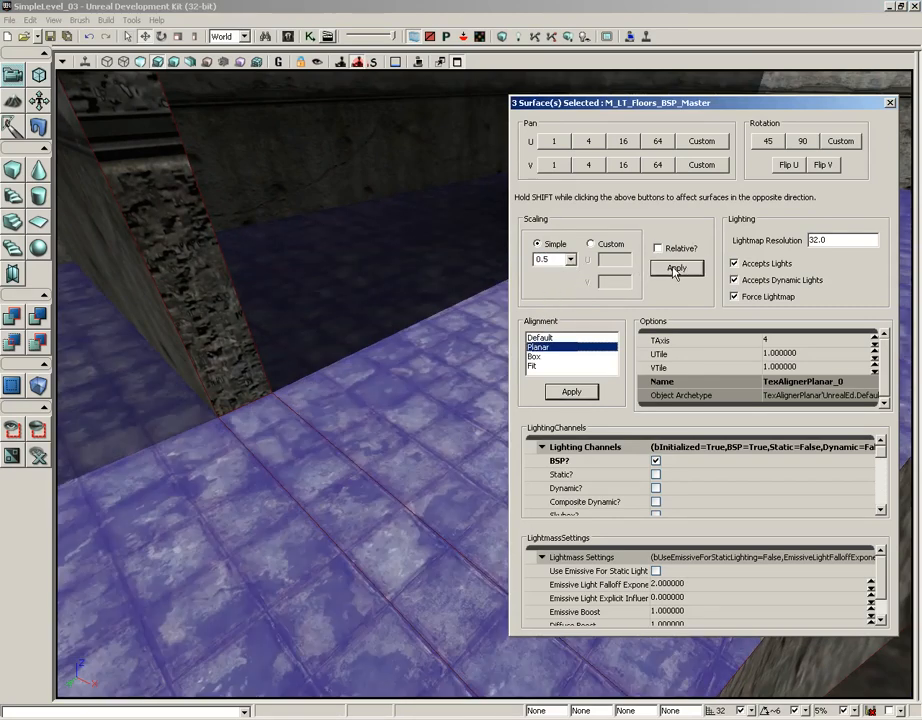
pyautogui.moveTo(400, 350); pyautogui.dragTo(303, 350)
pyautogui.moveTo(303, 350); pyautogui.dragTo(309, 285, button='right')
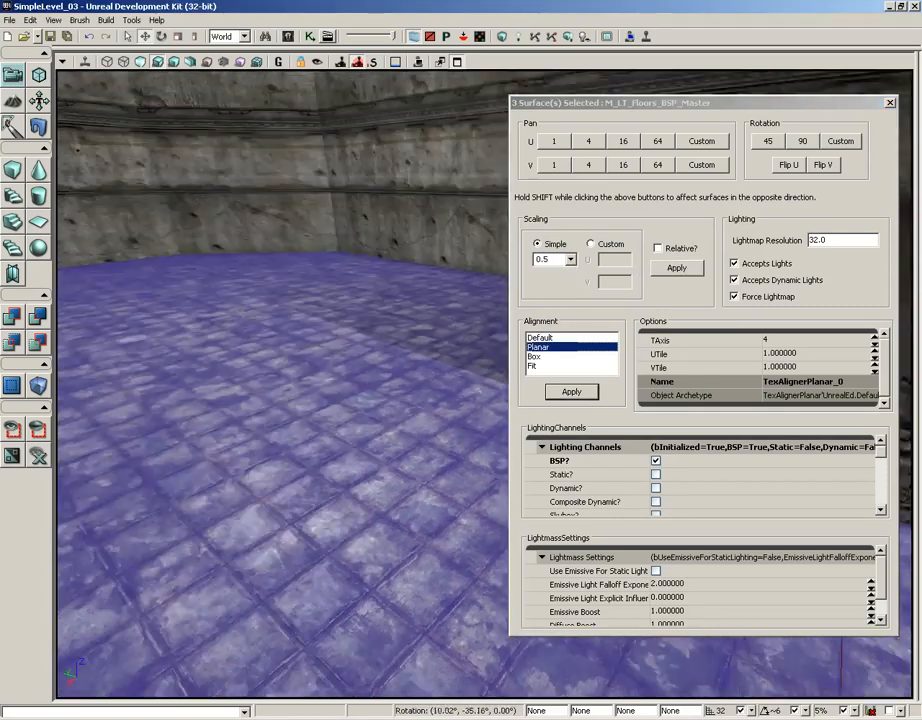
pyautogui.moveTo(309, 285); pyautogui.dragTo(555, 122)
pyautogui.moveTo(554, 147); pyautogui.dragTo(285, 501, button='middle')
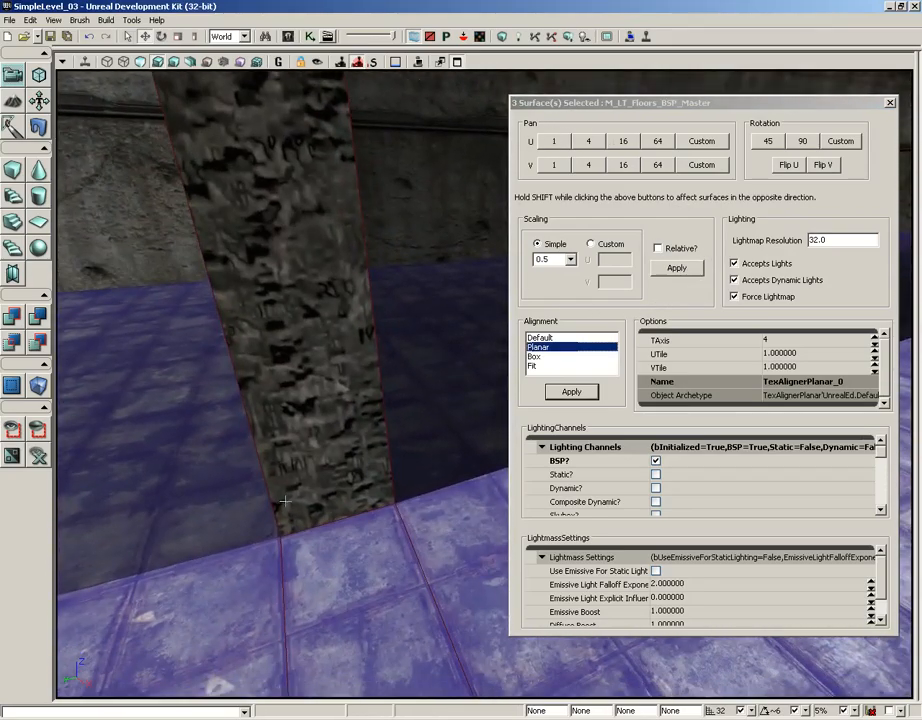
# Try a Simple scaling of 0.5 on the room's ceiling texture.
pyautogui.moveTo(343, 387); pyautogui.dragTo(200, 475)
pyautogui.moveTo(279, 545); pyautogui.dragTo(268, 355, button='right')
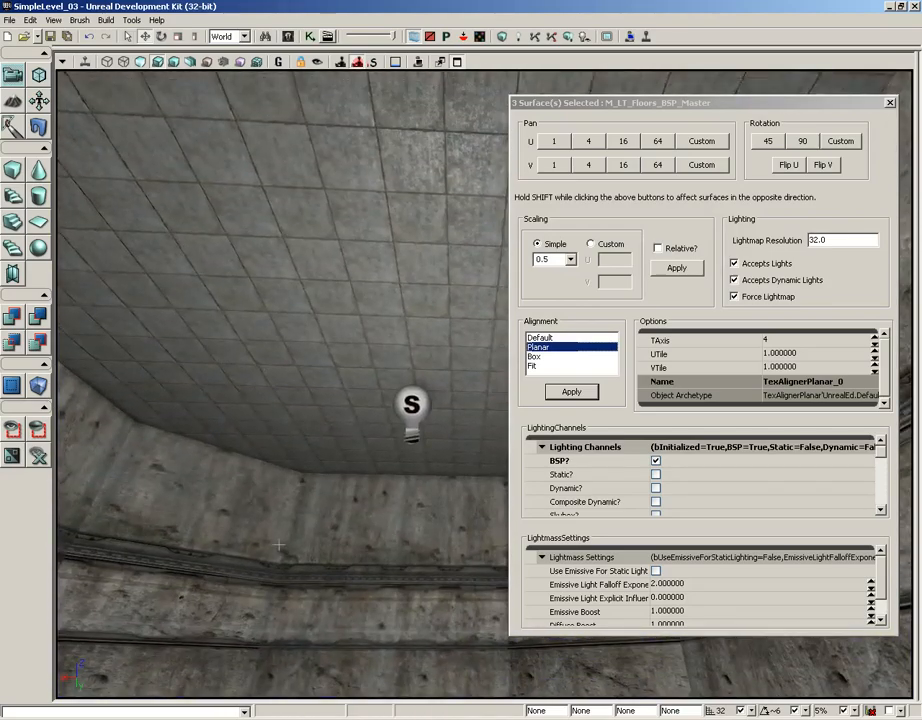
pyautogui.click(323, 239)
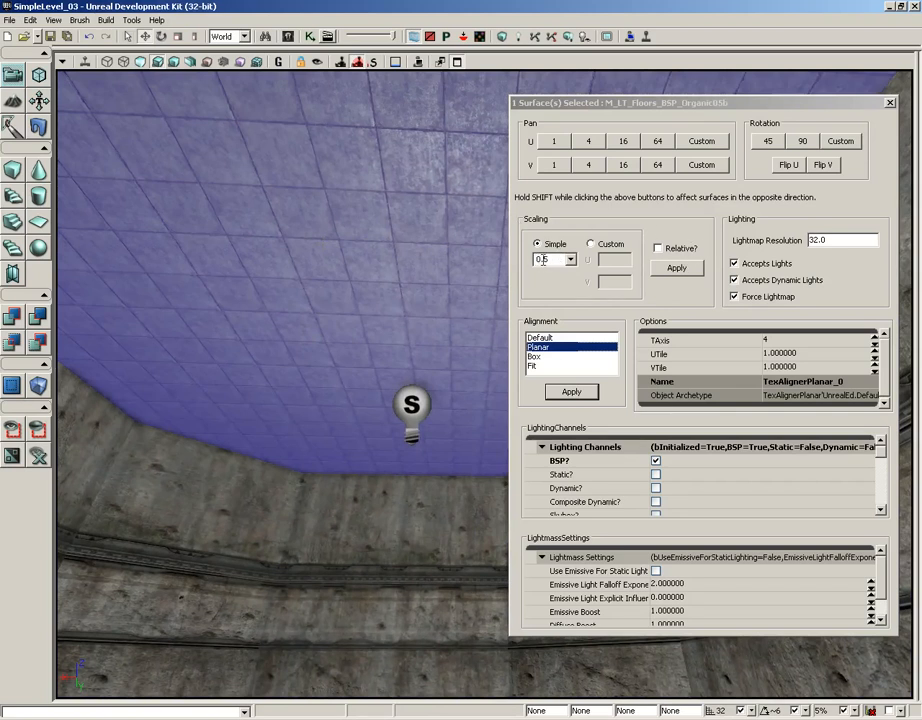
pyautogui.click(683, 270)
pyautogui.moveTo(450, 282); pyautogui.dragTo(507, 222, button='right')
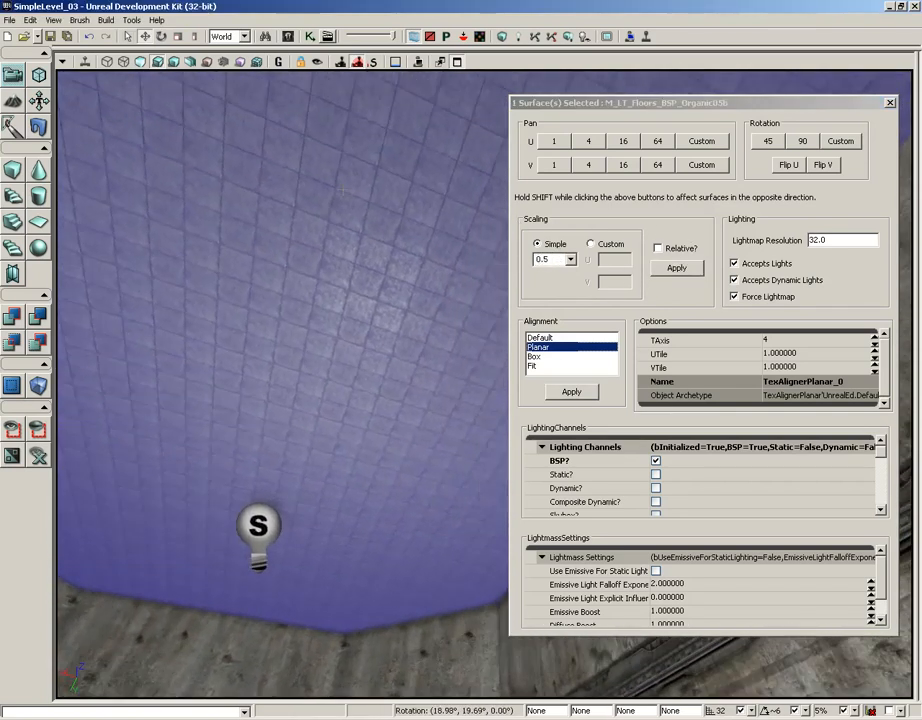
pyautogui.click(298, 258)
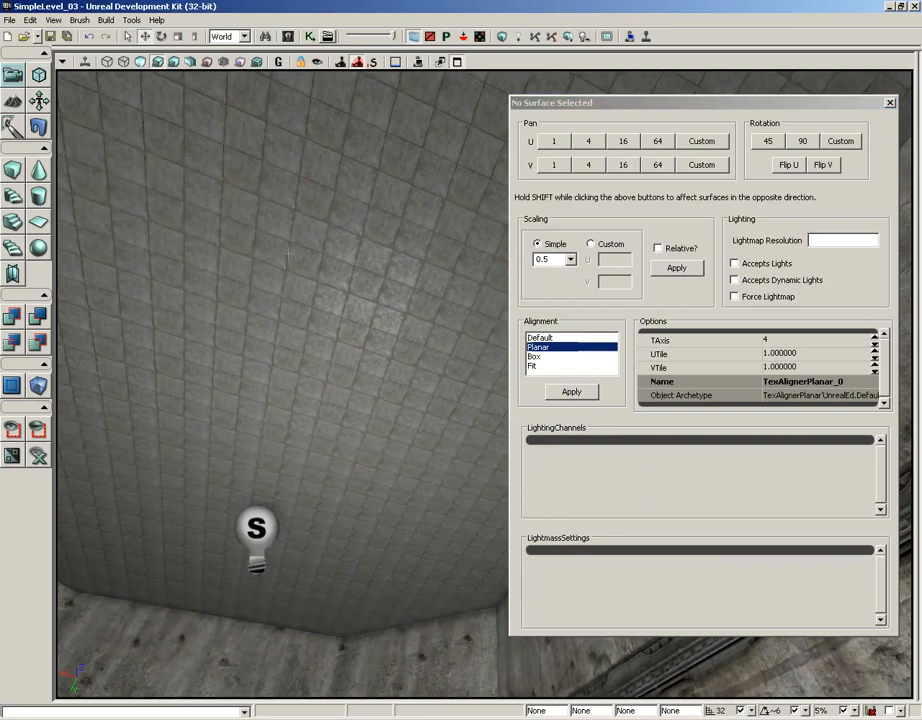
# Select the room's ceiling surface and apply a Simple scaling of 1.0 to its texture.
pyautogui.click(440, 285)
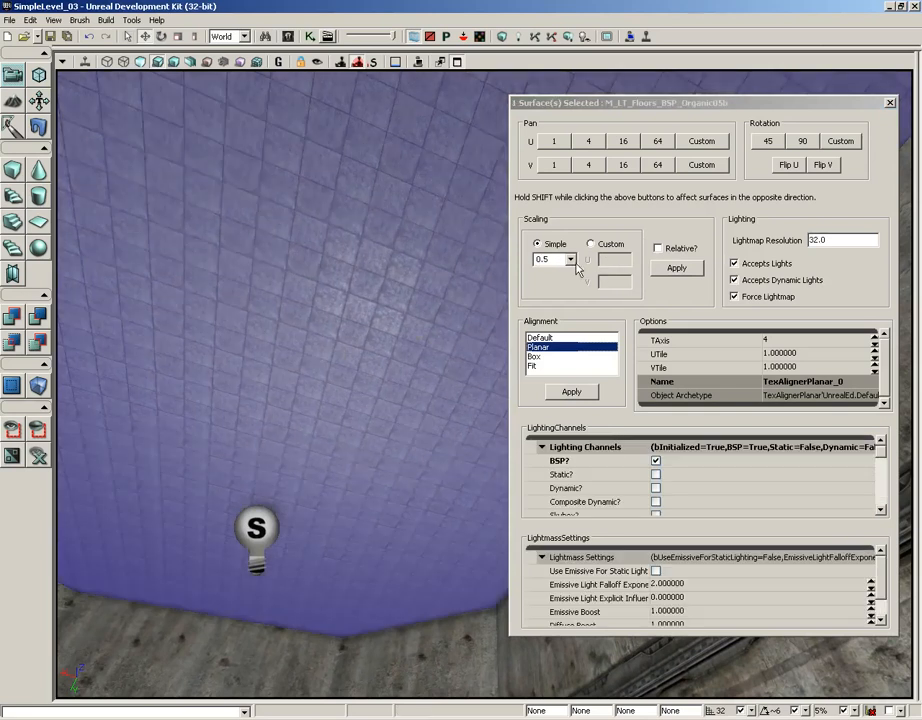
pyautogui.click(570, 262)
pyautogui.click(540, 310)
pyautogui.click(677, 268)
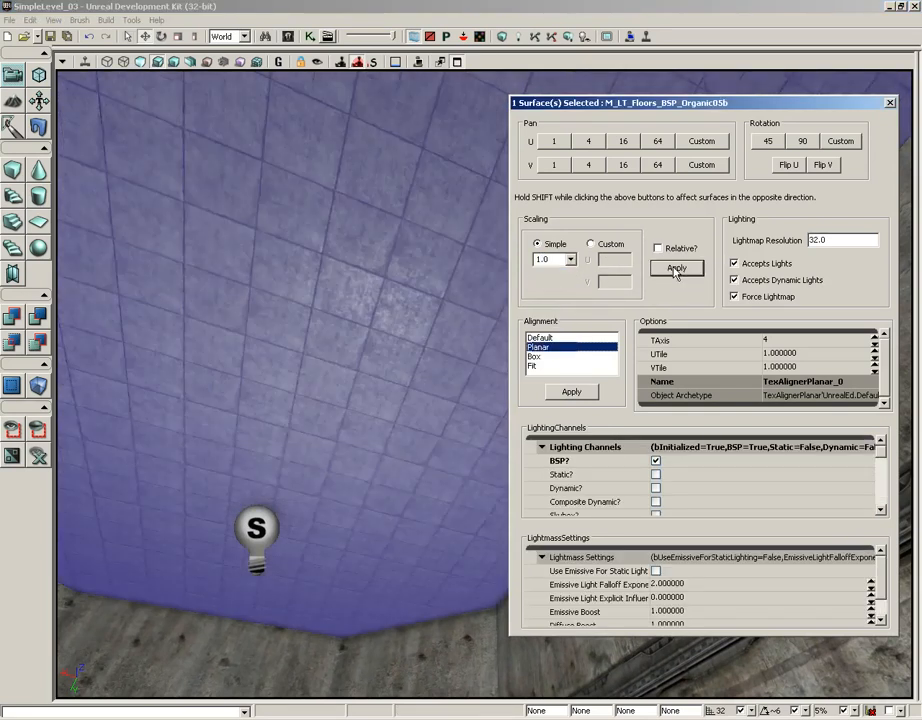
pyautogui.moveTo(440, 300); pyautogui.dragTo(490, 325, button='right')
# Select the recessed grate surface in the dark shaft and apply a Simple scaling of 2.0 to its texture.
pyautogui.moveTo(490, 400); pyautogui.dragTo(700, 160)
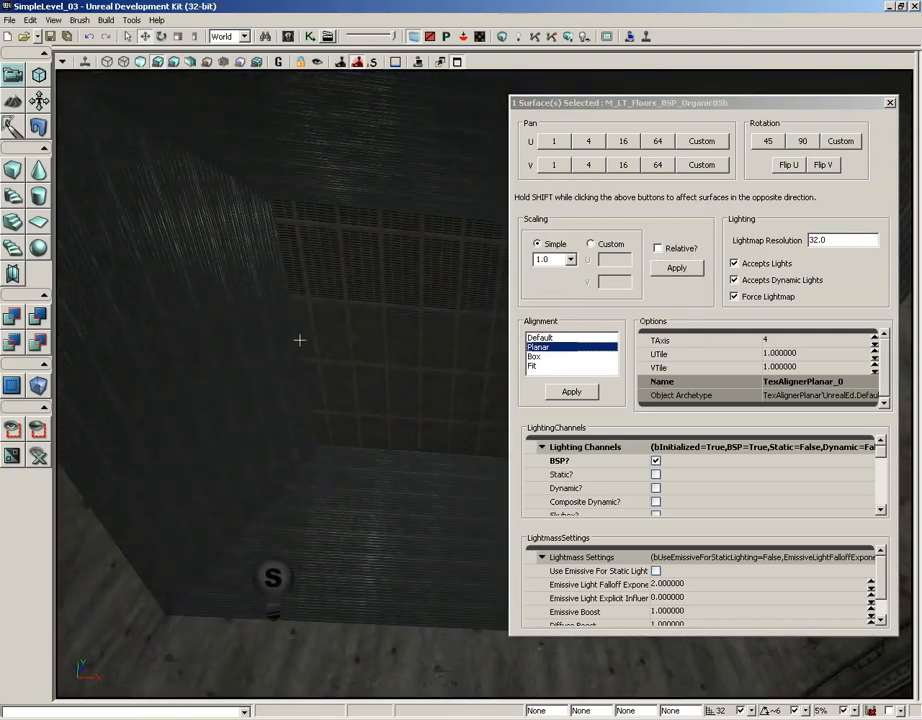
pyautogui.moveTo(321, 450); pyautogui.dragTo(368, 408, button='right')
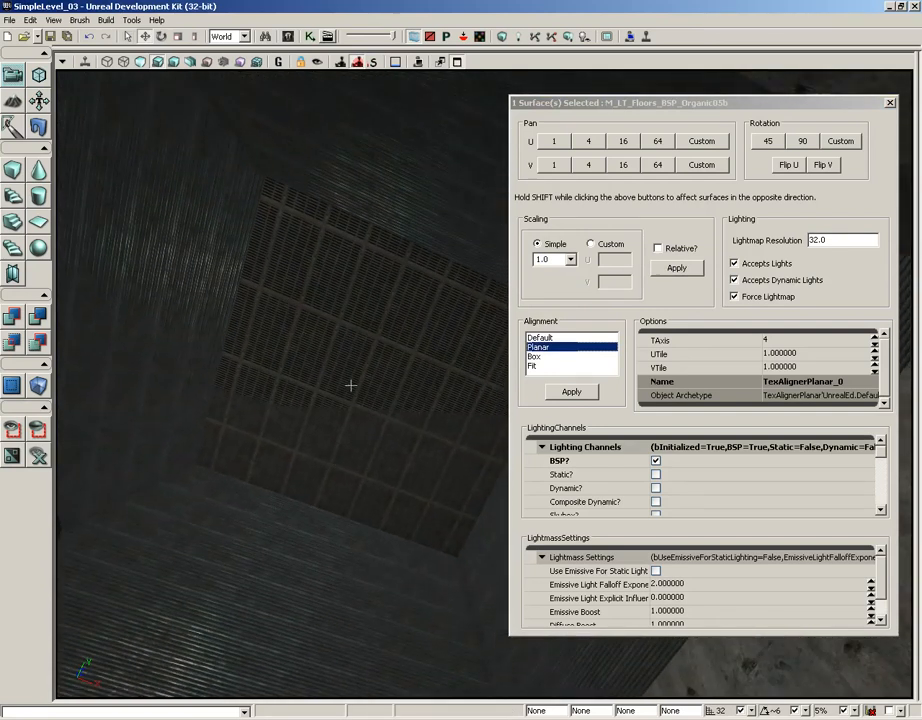
pyautogui.click(348, 418)
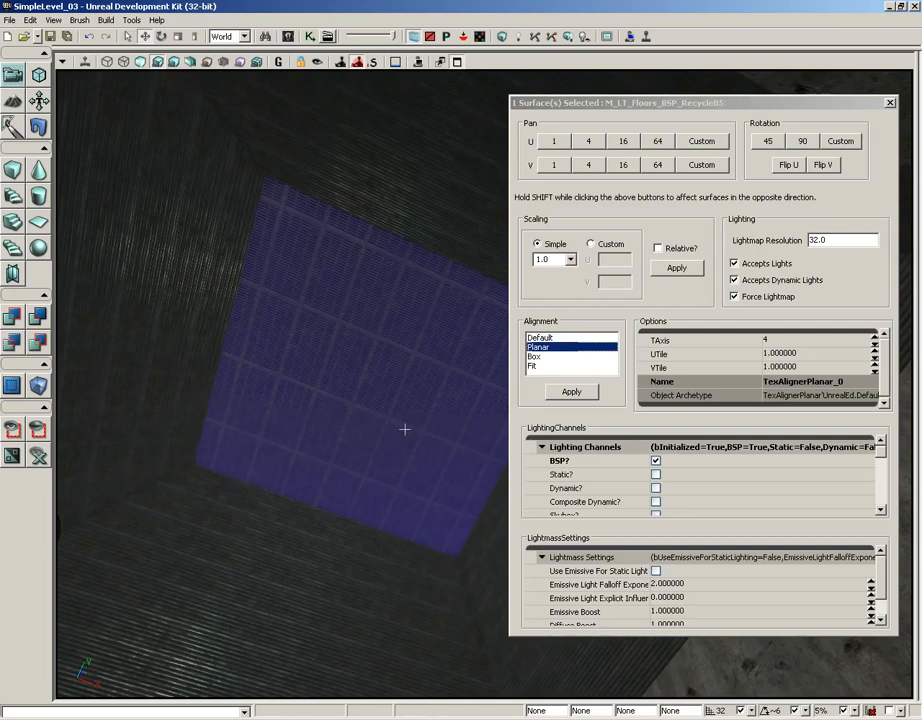
pyautogui.click(570, 259)
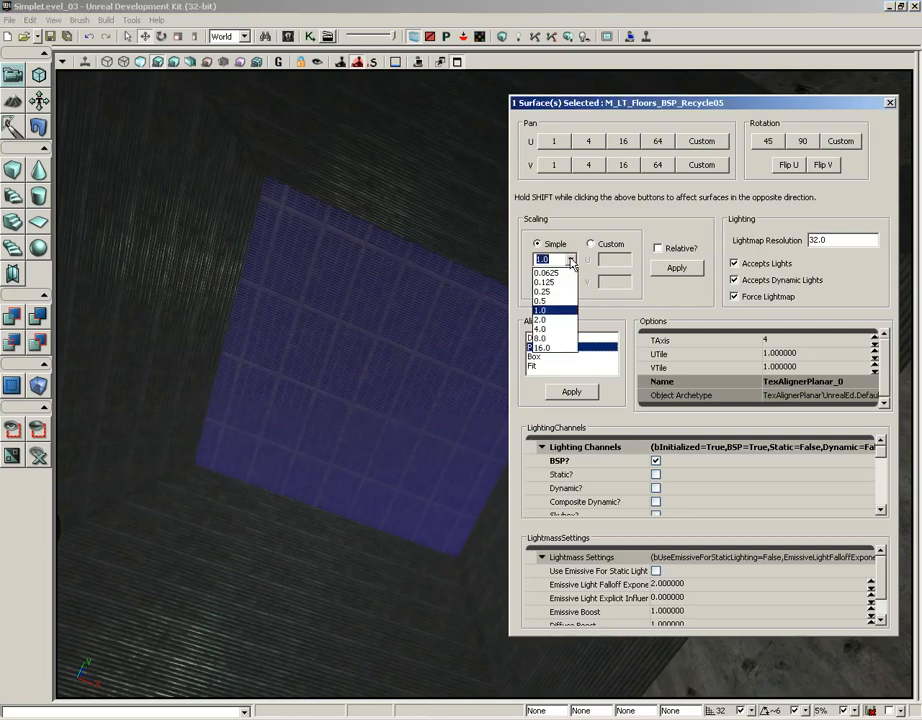
pyautogui.click(558, 330)
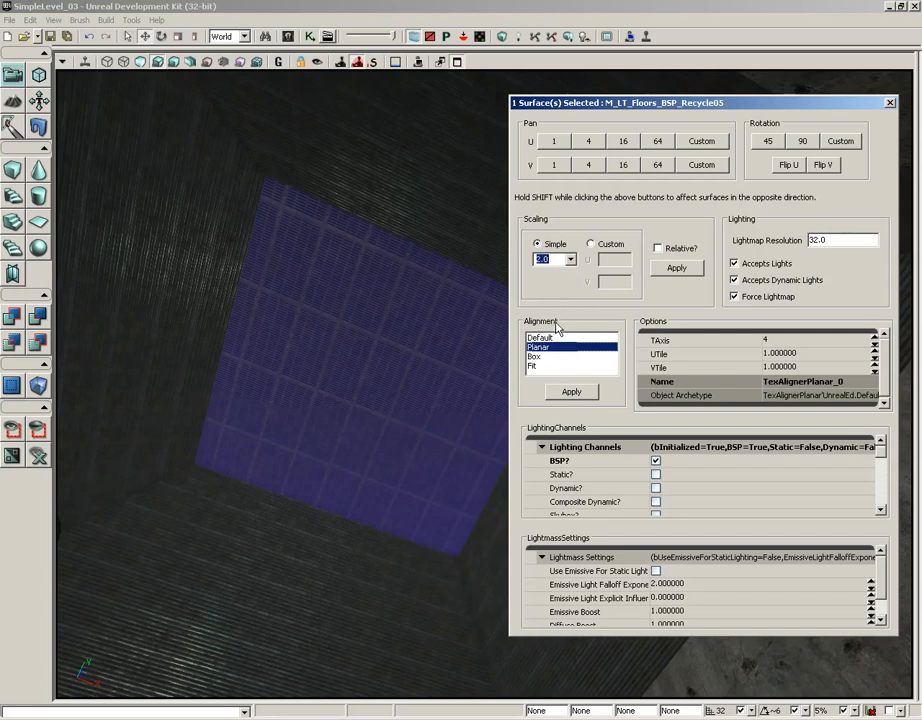
pyautogui.click(686, 269)
pyautogui.moveTo(420, 415); pyautogui.dragTo(468, 372, button='right')
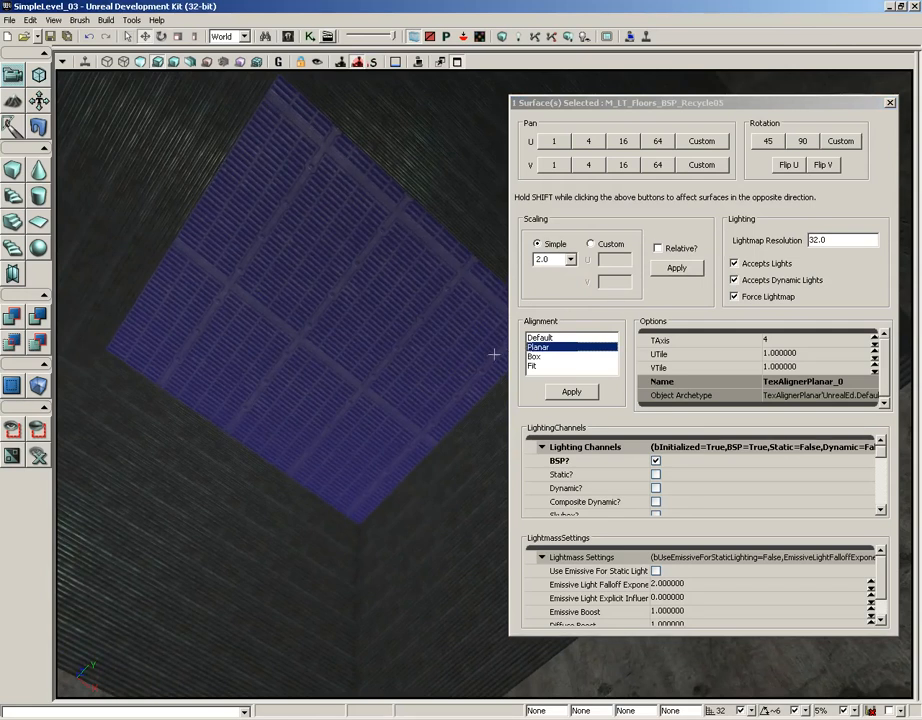
# Pan the grate texture along U in increments of 1 to shift its lengthwise bars within the panel.
pyautogui.click(553, 142)
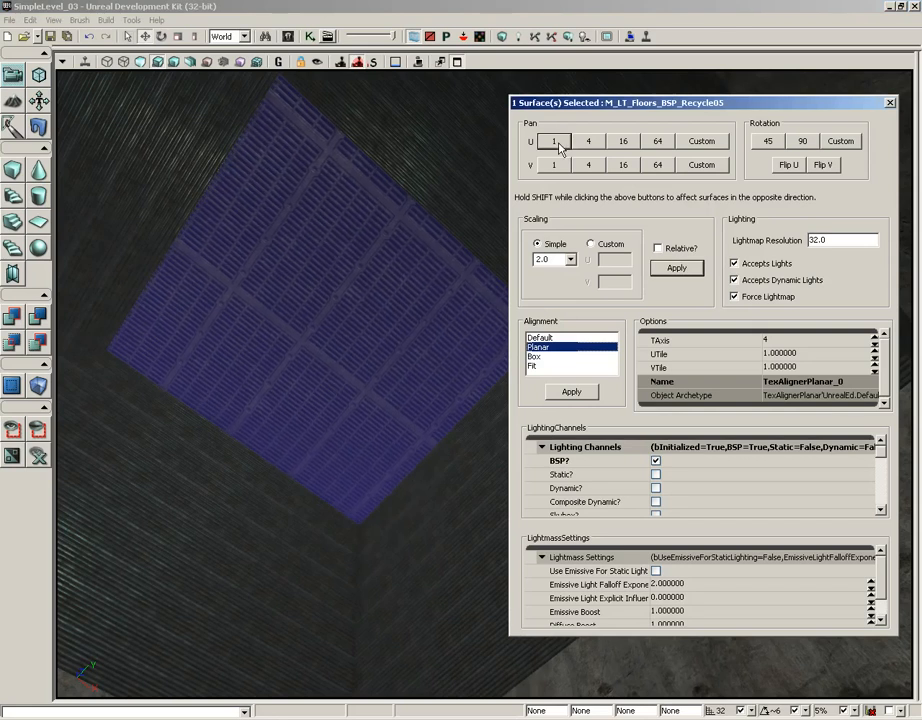
pyautogui.click(559, 143)
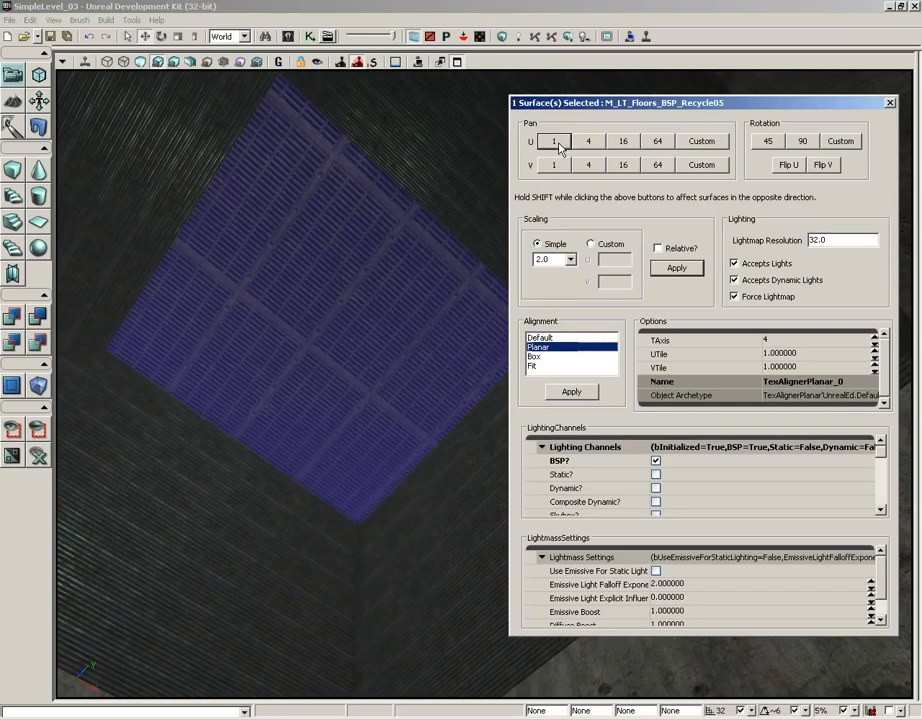
pyautogui.click(559, 143)
pyautogui.click(559, 143)
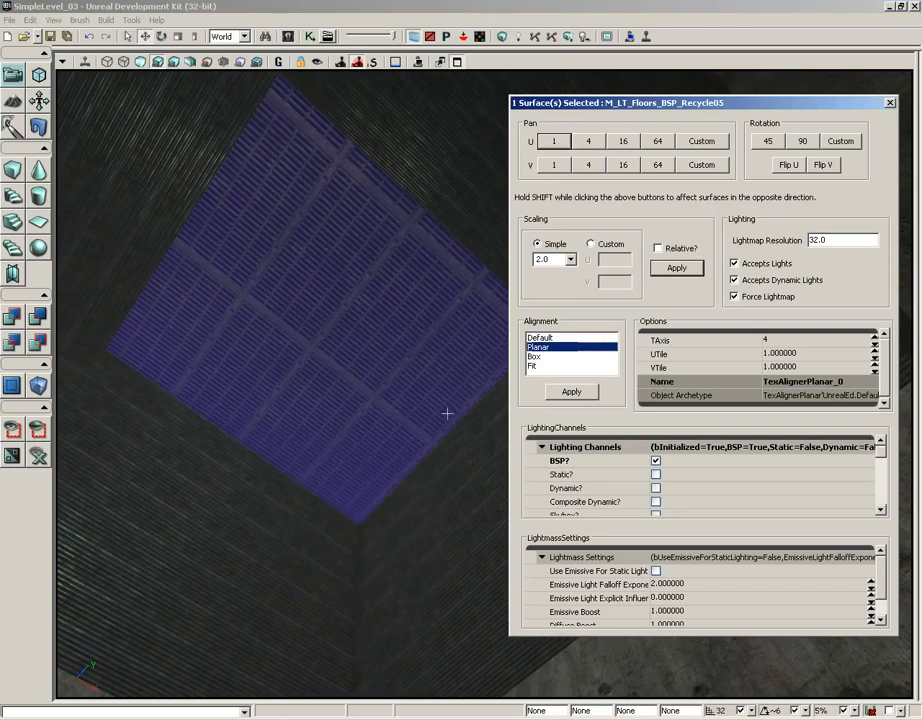
pyautogui.click(556, 144)
pyautogui.click(558, 145)
pyautogui.click(558, 145)
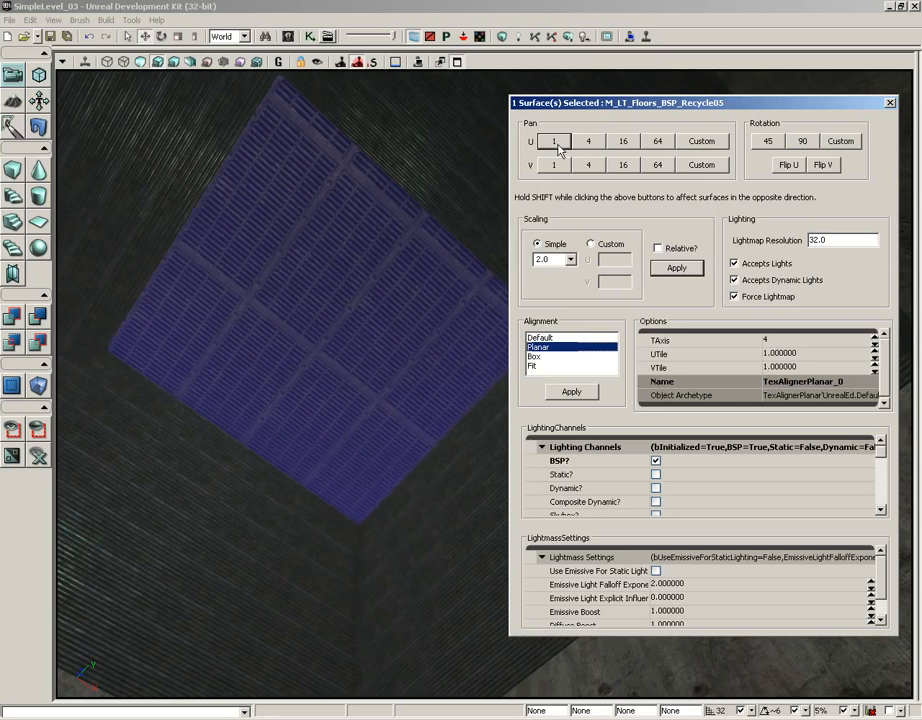
# Pan the grate texture along V in increments of 1 to shift its crossbars within the panel.
pyautogui.click(556, 167)
pyautogui.click(557, 168)
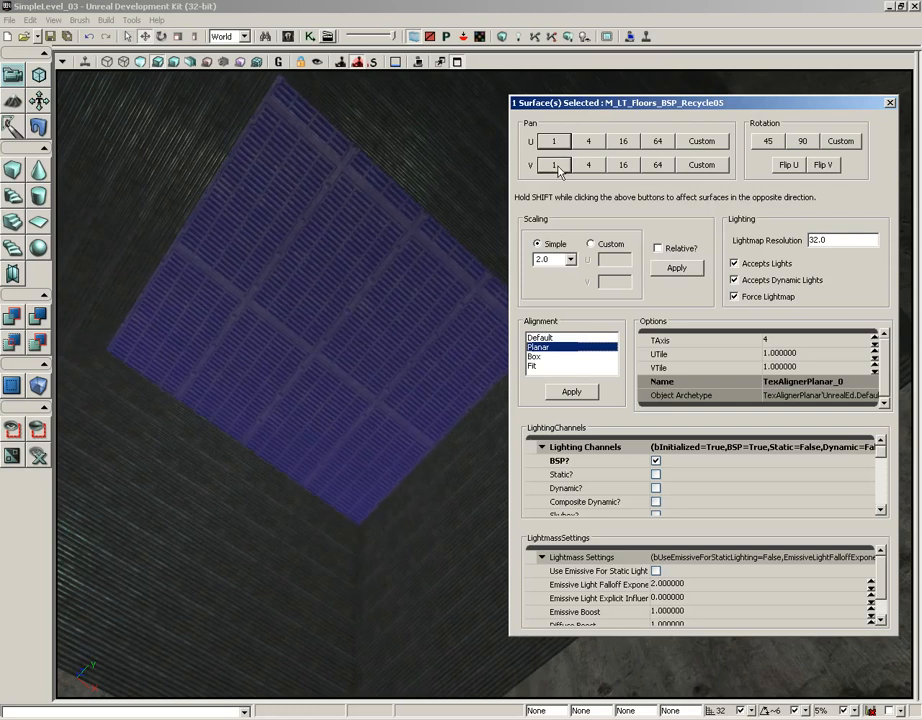
pyautogui.click(557, 168)
pyautogui.click(557, 168)
pyautogui.click(557, 168)
pyautogui.click(557, 168)
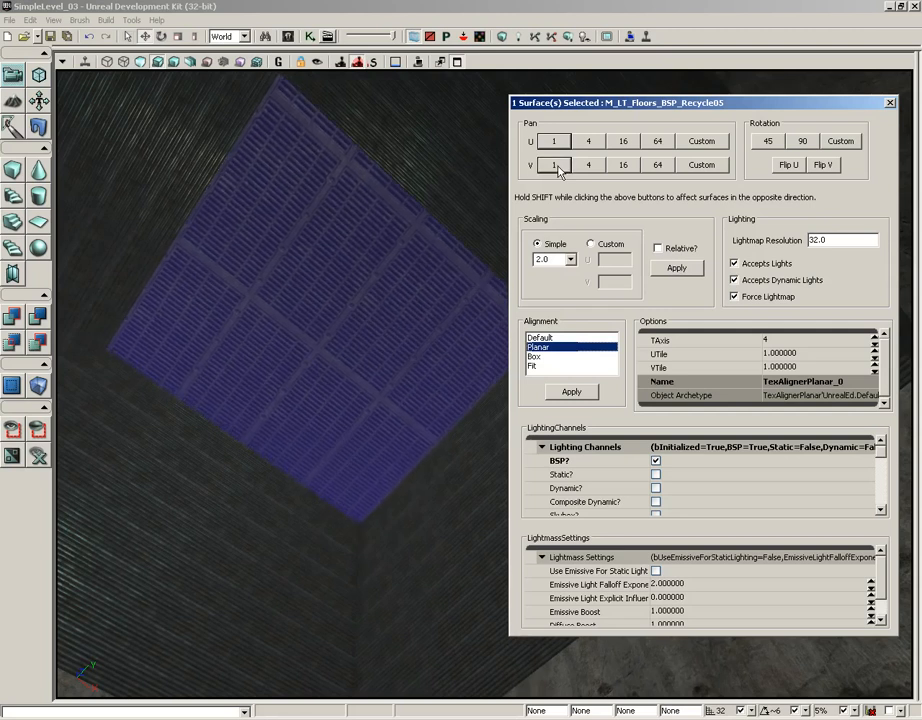
pyautogui.click(557, 168)
pyautogui.click(557, 168)
pyautogui.click(557, 168)
# Nudge the grate texture further along V in increments of 1 to even out its panel layout, and deselect the grate surface.
pyautogui.click(557, 168)
pyautogui.click(557, 168)
pyautogui.click(557, 168)
pyautogui.click(557, 168)
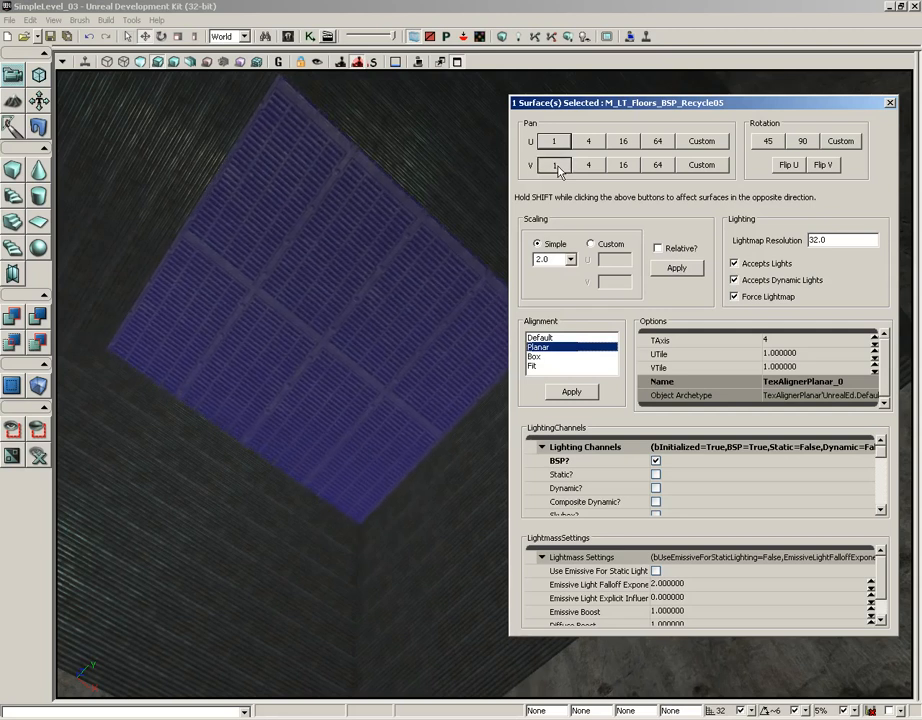
pyautogui.click(557, 168)
pyautogui.click(557, 168)
pyautogui.click(557, 168)
pyautogui.click(557, 168)
pyautogui.click(557, 168)
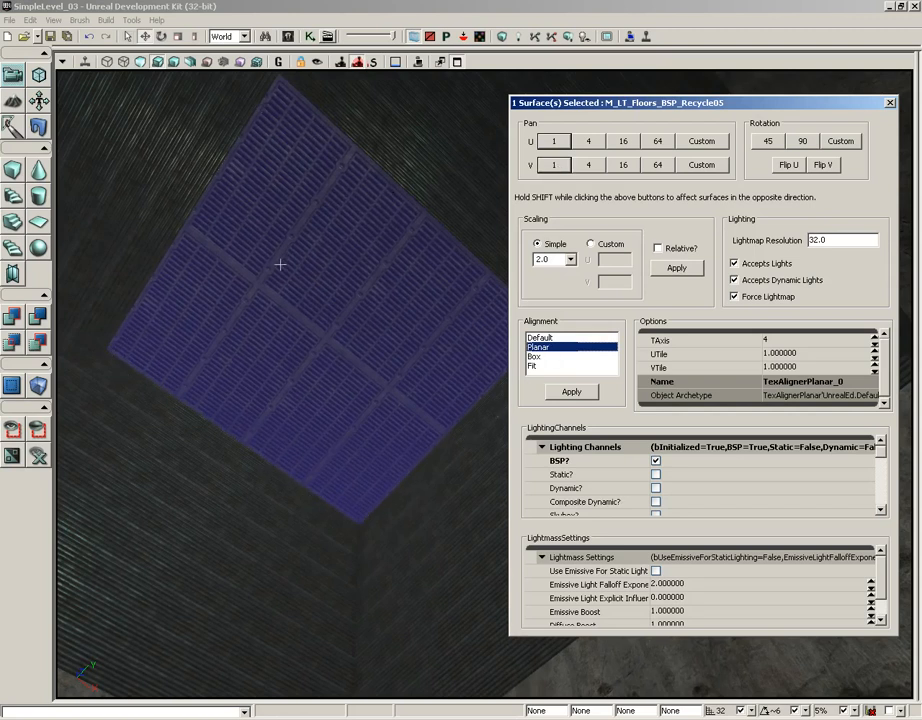
pyautogui.press('Escape')
# Select the four ribbed side walls surrounding the grate in the shaft and apply a Simple scaling of 2.0 to their texture.
pyautogui.click(268, 558)
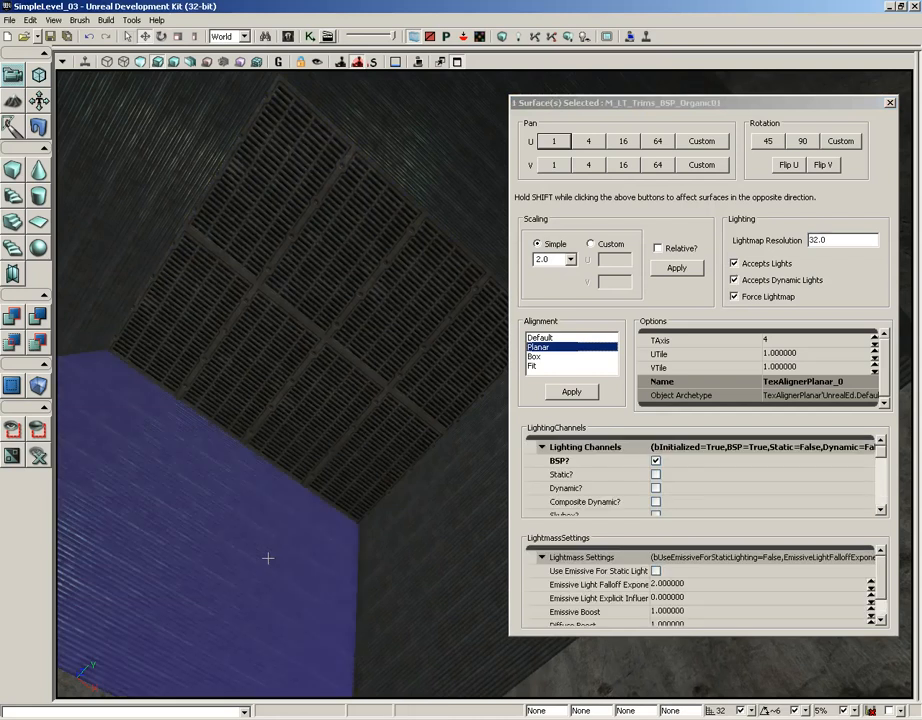
pyautogui.moveTo(424, 525); pyautogui.dragTo(430, 525, button='right')
pyautogui.keyDown('ctrl'); pyautogui.click(415, 522); pyautogui.keyUp('ctrl')
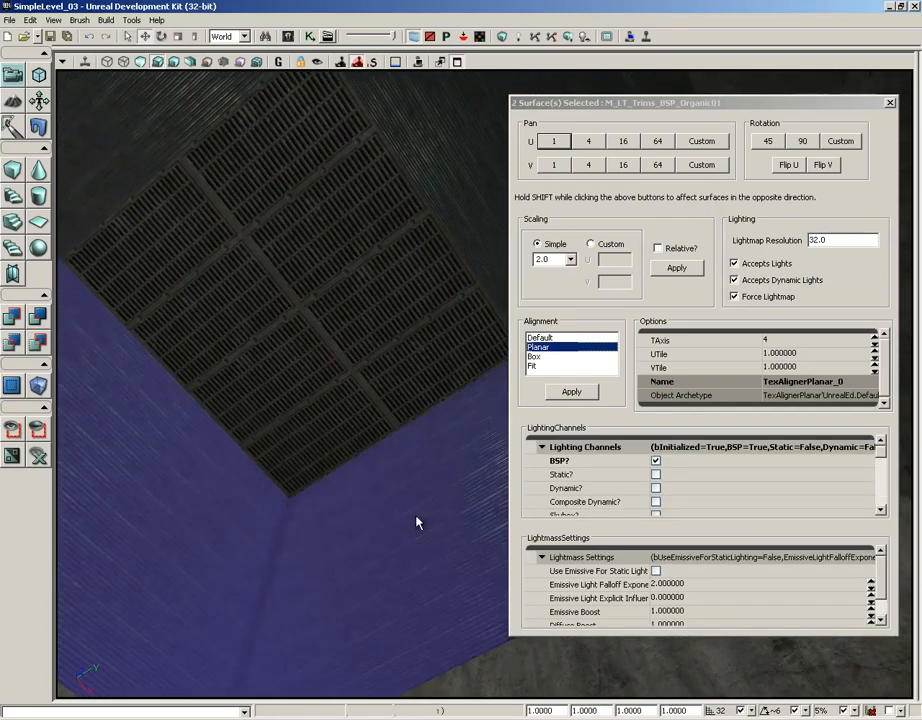
pyautogui.keyDown('ctrl'); pyautogui.click(340, 100); pyautogui.keyUp('ctrl')
pyautogui.keyDown('ctrl'); pyautogui.click(114, 89); pyautogui.keyUp('ctrl')
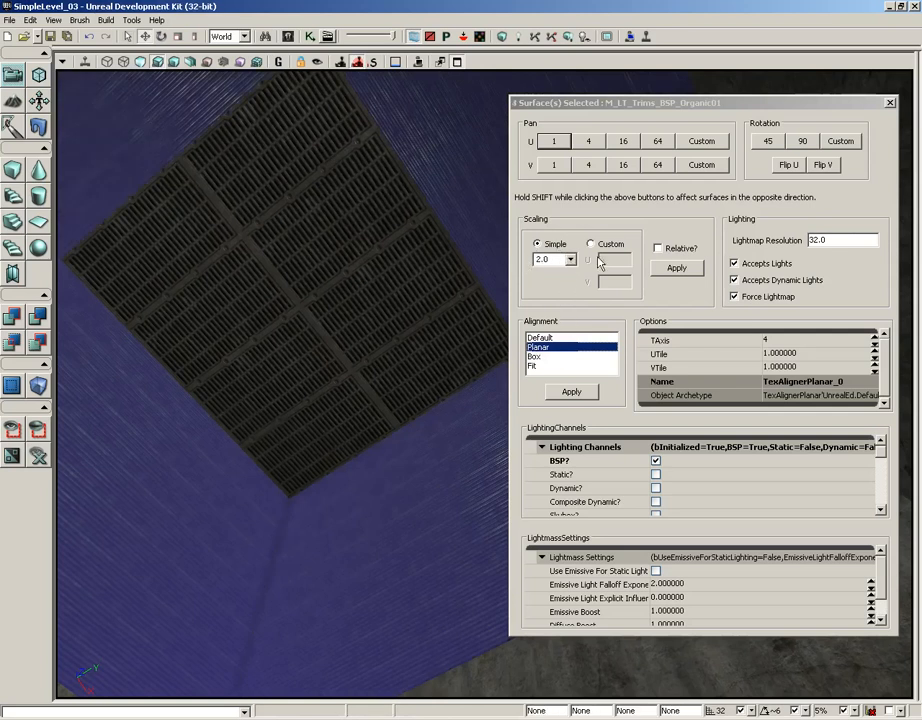
pyautogui.click(677, 275)
# Close the surface properties and deselect the shaft walls to inspect the textures of the shaft and the adjoining rooms.
pyautogui.moveTo(328, 456); pyautogui.dragTo(206, 447, button='right')
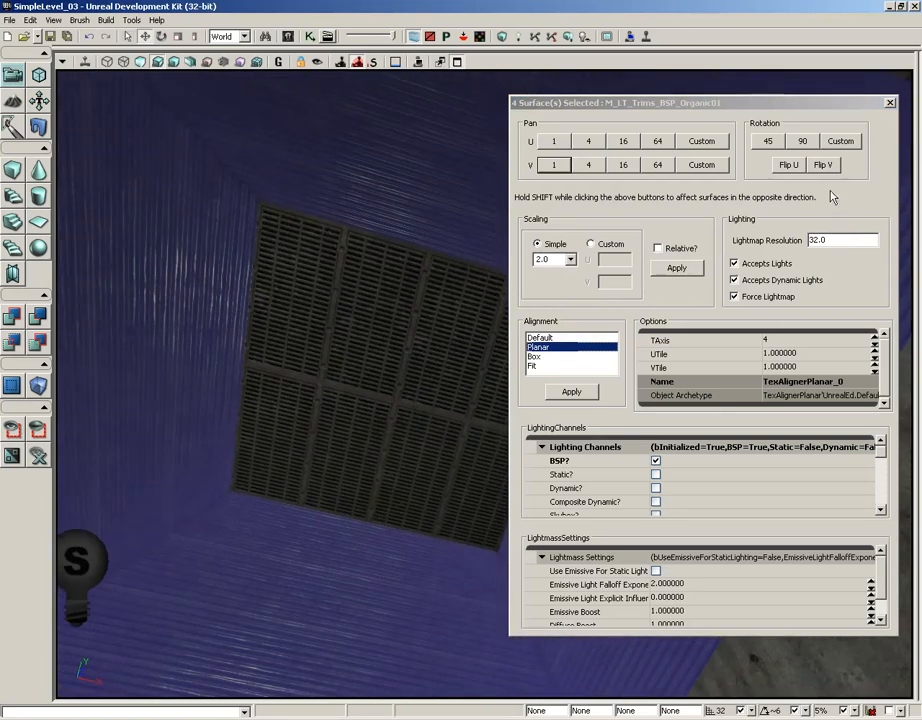
pyautogui.moveTo(698, 108); pyautogui.dragTo(626, 110)
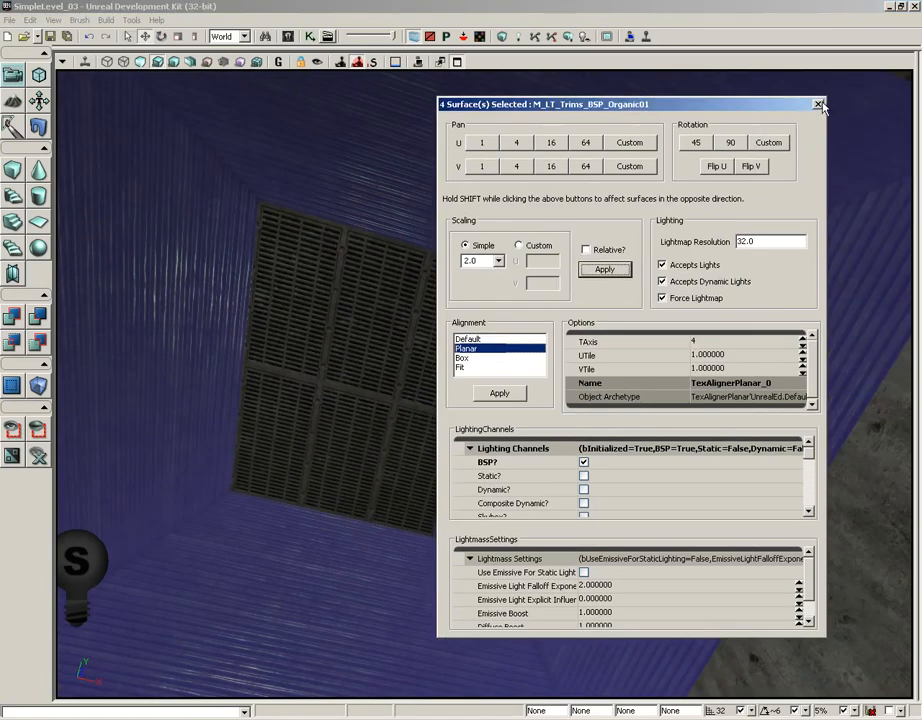
pyautogui.click(818, 104)
pyautogui.moveTo(708, 339); pyautogui.dragTo(648, 409, button='right')
pyautogui.press('Escape')
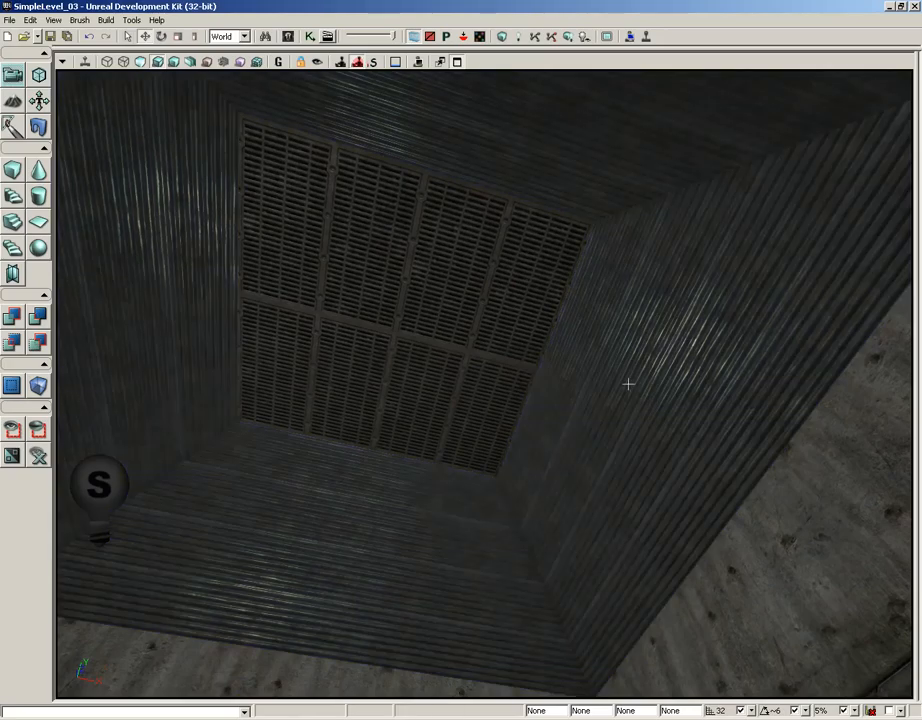
pyautogui.moveTo(597, 371); pyautogui.dragTo(555, 518, button='right')
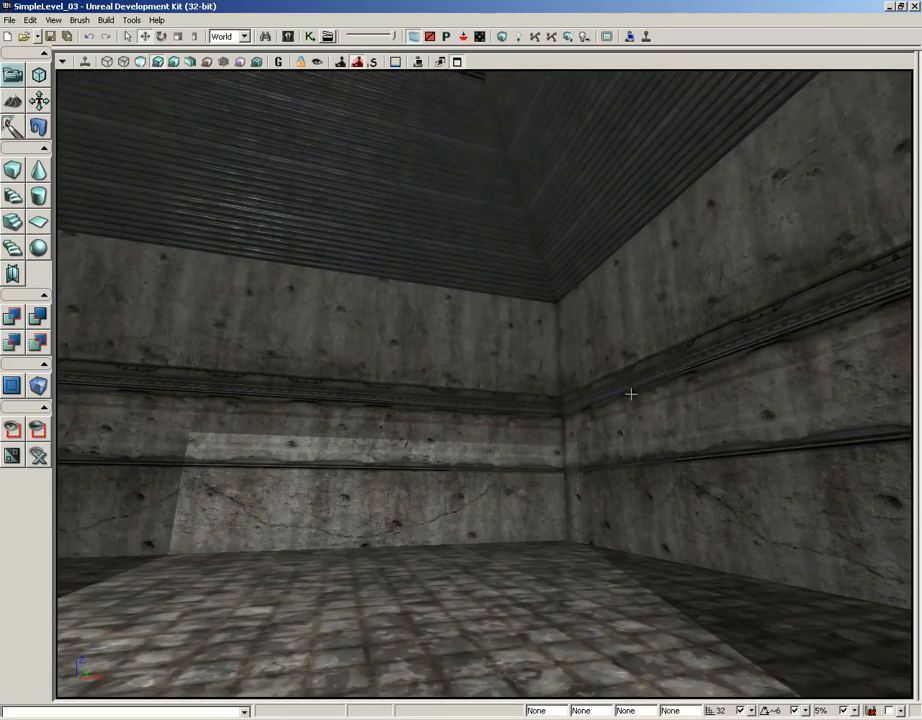
pyautogui.moveTo(632, 393)
pyautogui.mouseDown()
pyautogui.moveTo(183, 406)
pyautogui.moveTo(622, 397)
pyautogui.mouseUp()
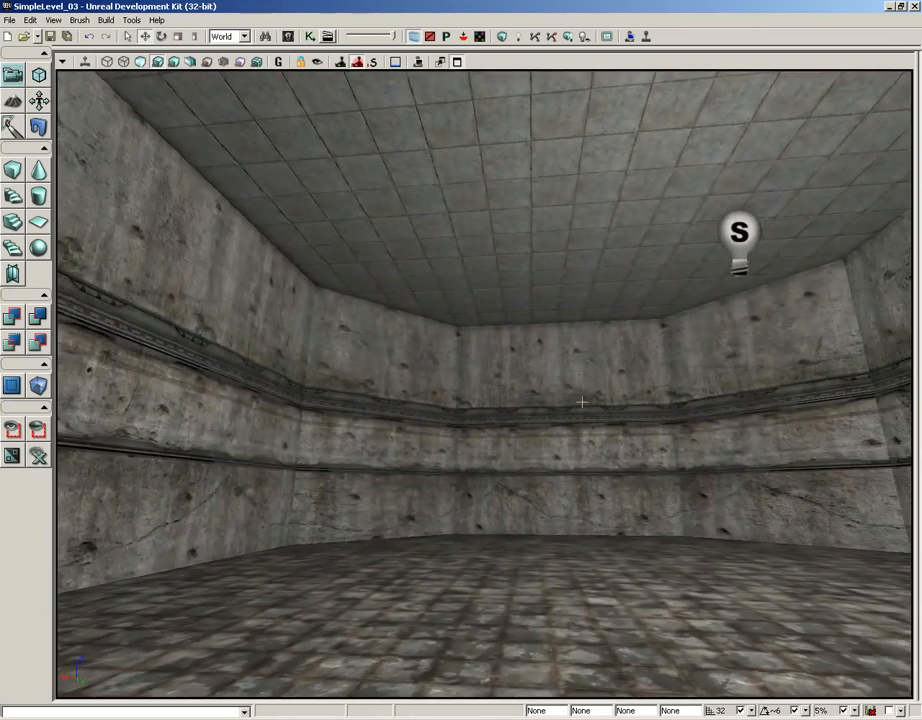